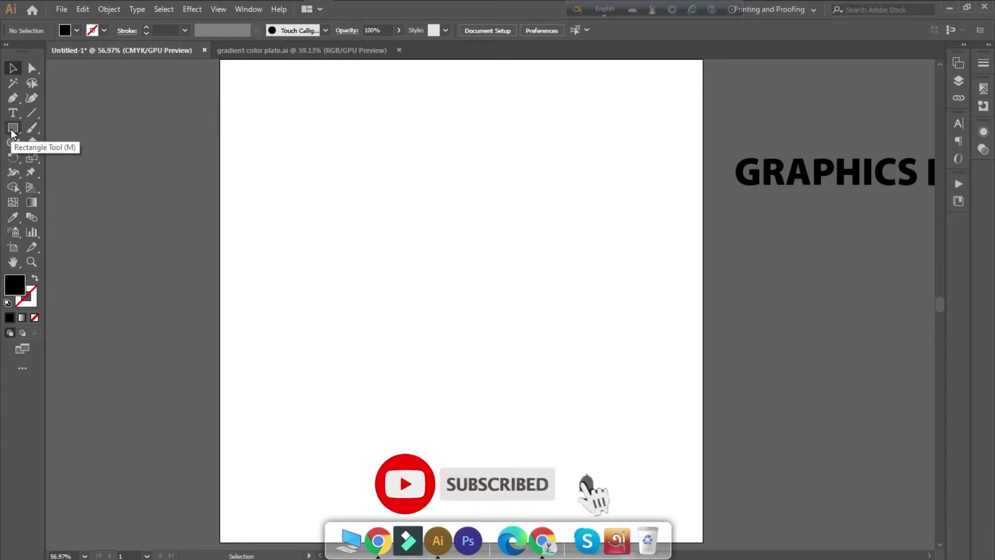
- Draw a 1080 × 1080 px black square with the Rectangle tool
left_click(13, 131)
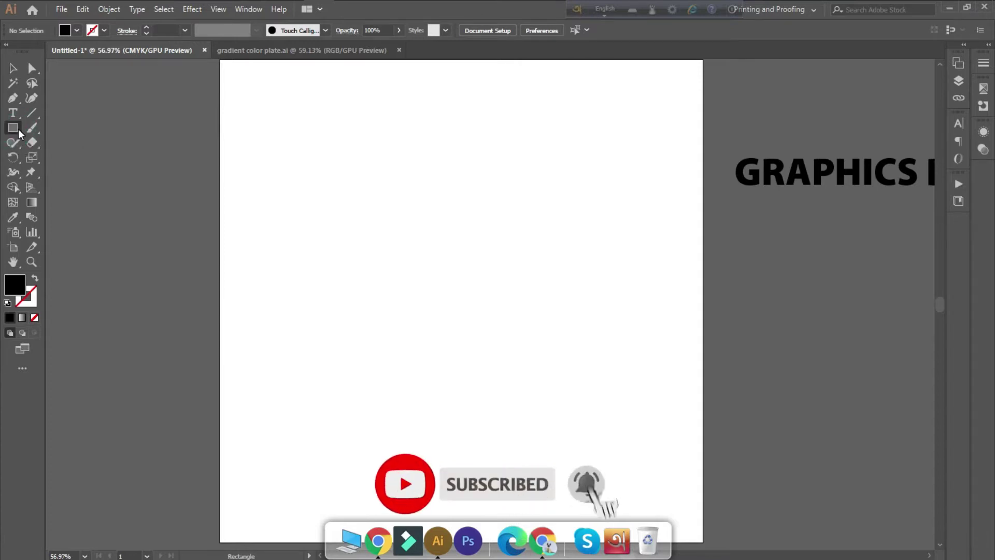
left_click(358, 214)
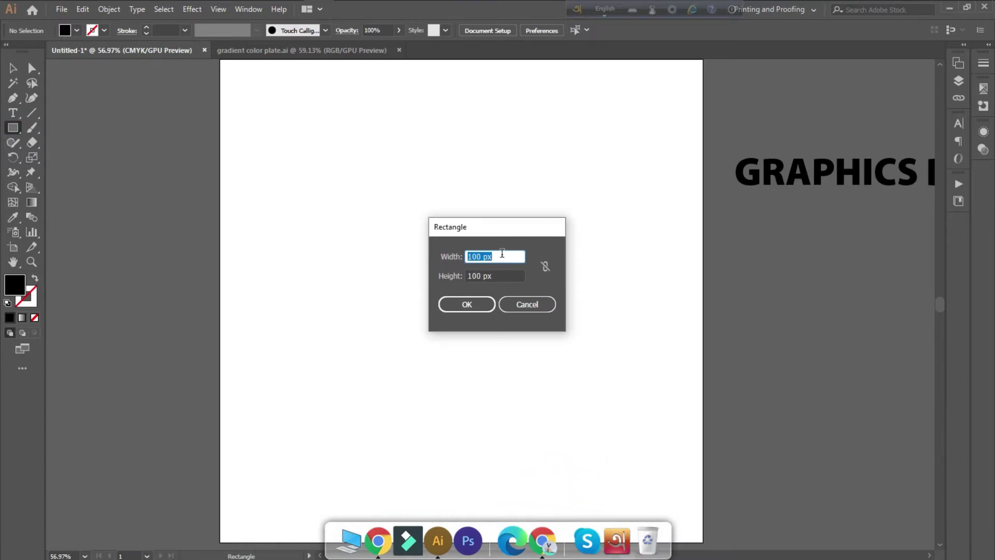
key("BackSpace")
left_click(490, 275)
key("BackSpace")
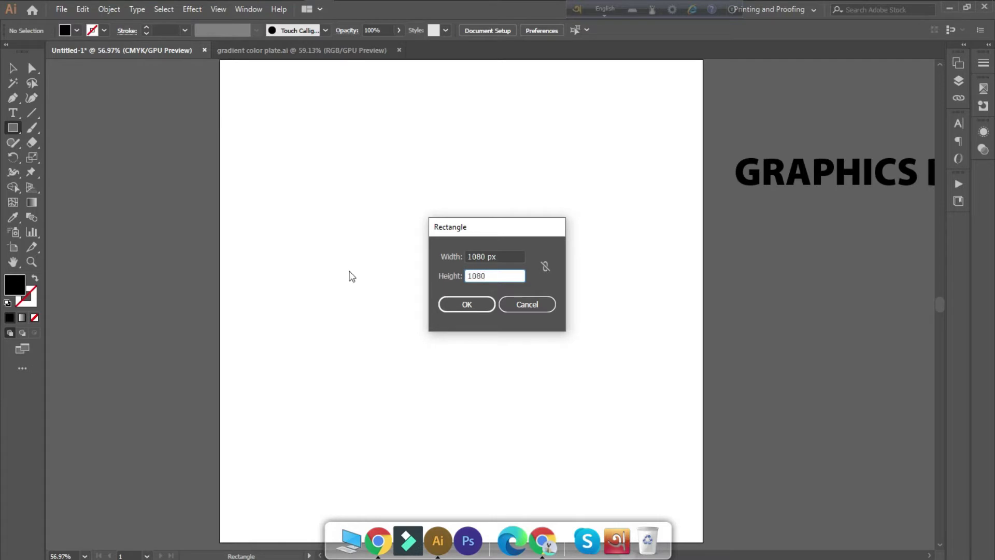
left_click(475, 306)
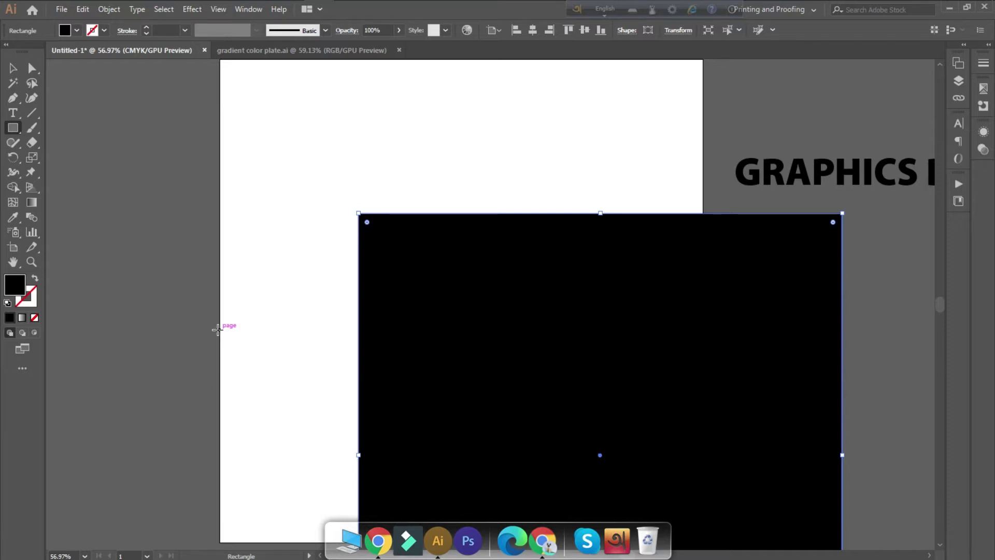
- Drag the black square so it covers the whole artboard, with no white page showing
left_click(12, 67)
left_click_drag(453, 319, 373, 256)
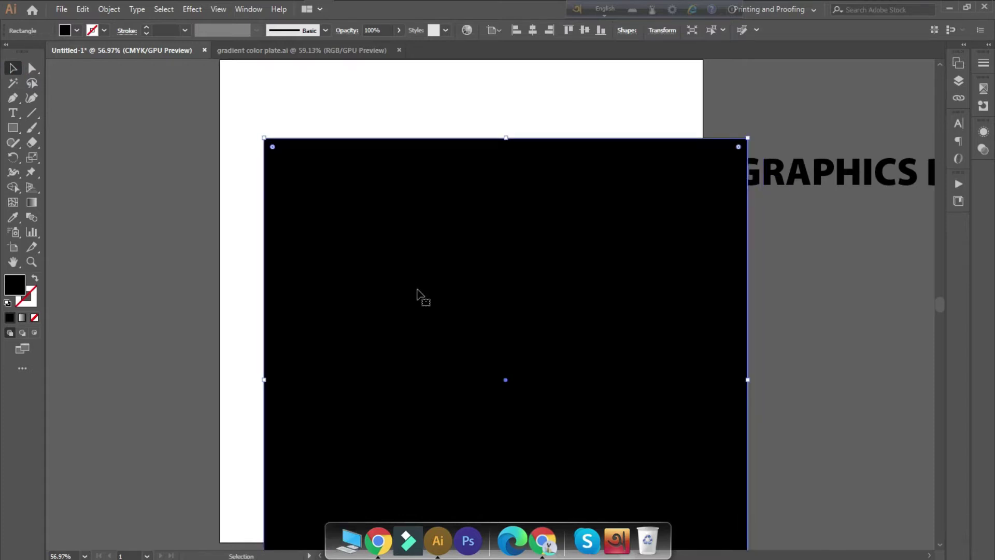
scroll(420, 293, "up", 1)
left_click_drag(465, 270, 437, 222)
scroll(440, 223, "down", 2)
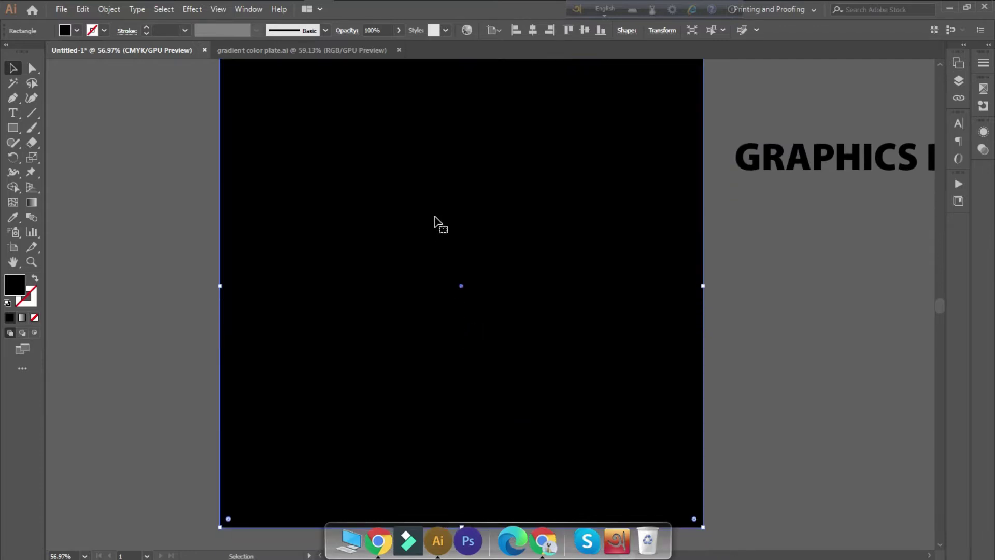
scroll(358, 300, "up", 1)
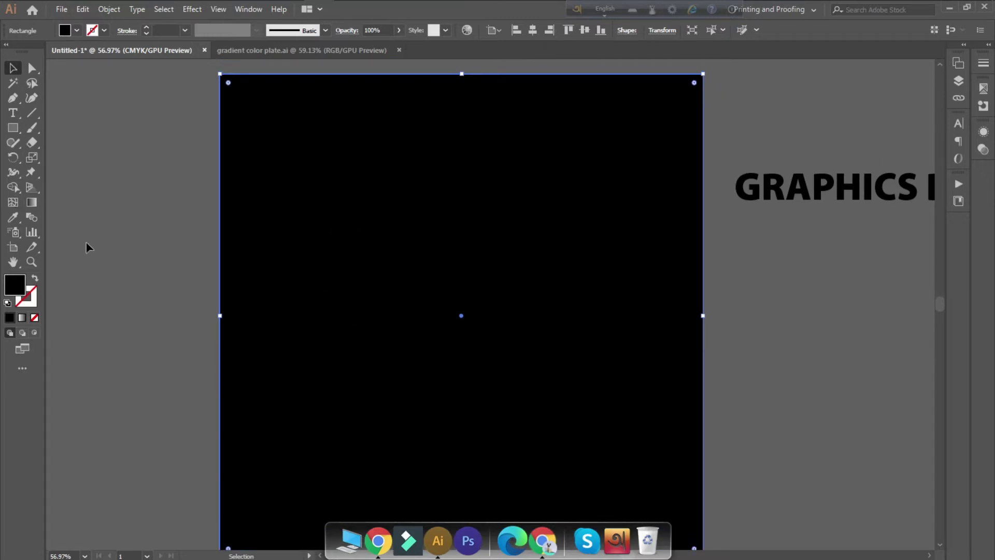
left_click(235, 11)
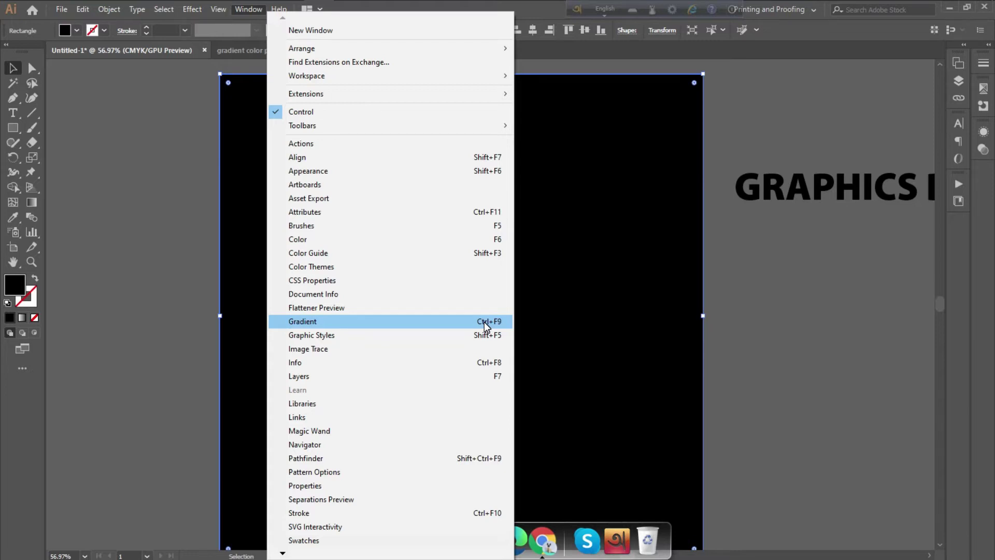
- Float the Gradient panel beside the page and reselect the black square
left_click(188, 223)
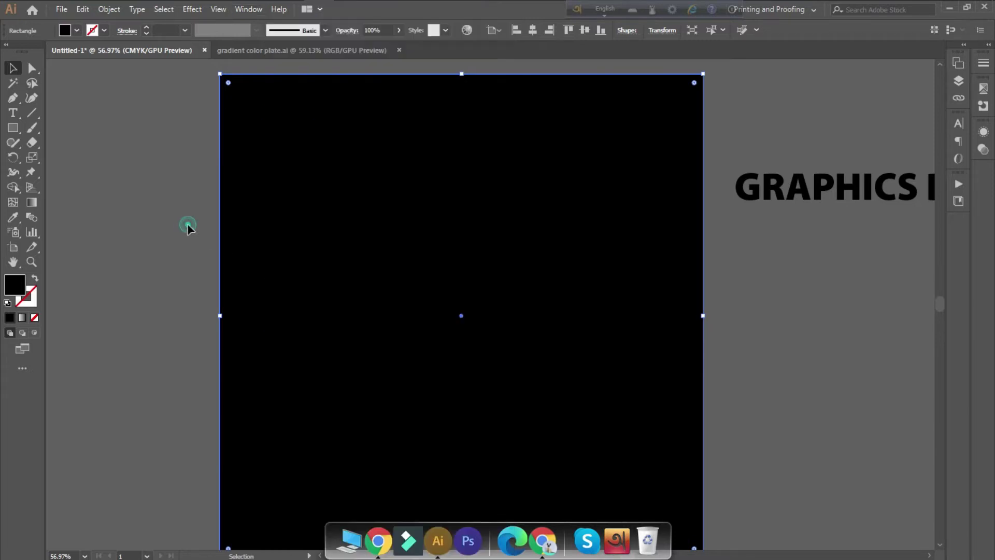
left_click(34, 199)
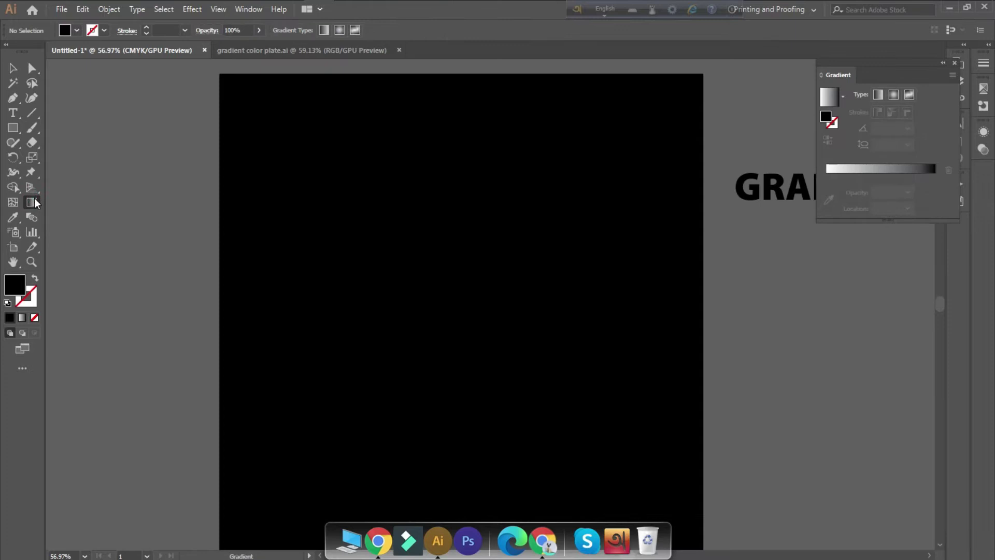
left_click_drag(888, 61, 803, 132)
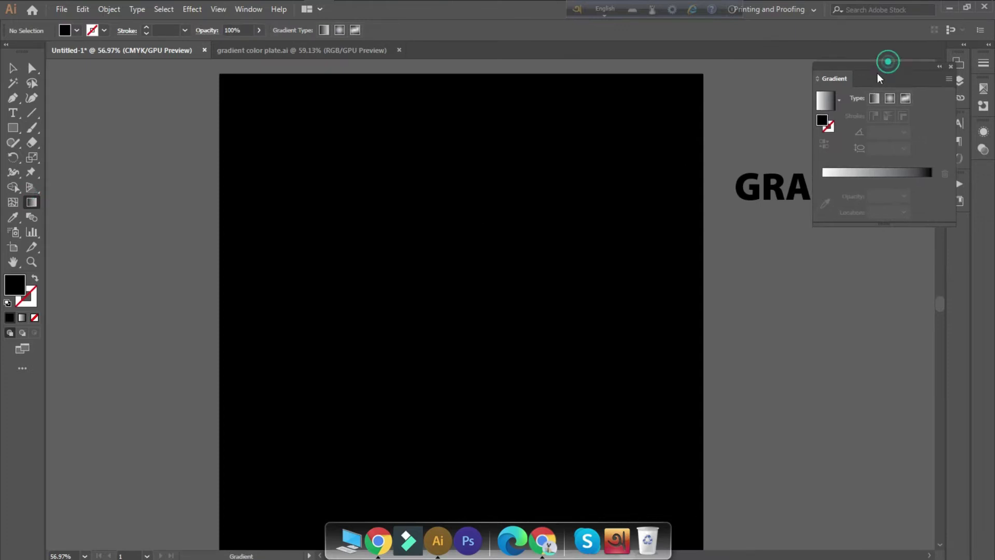
scroll(865, 392, "down", 2)
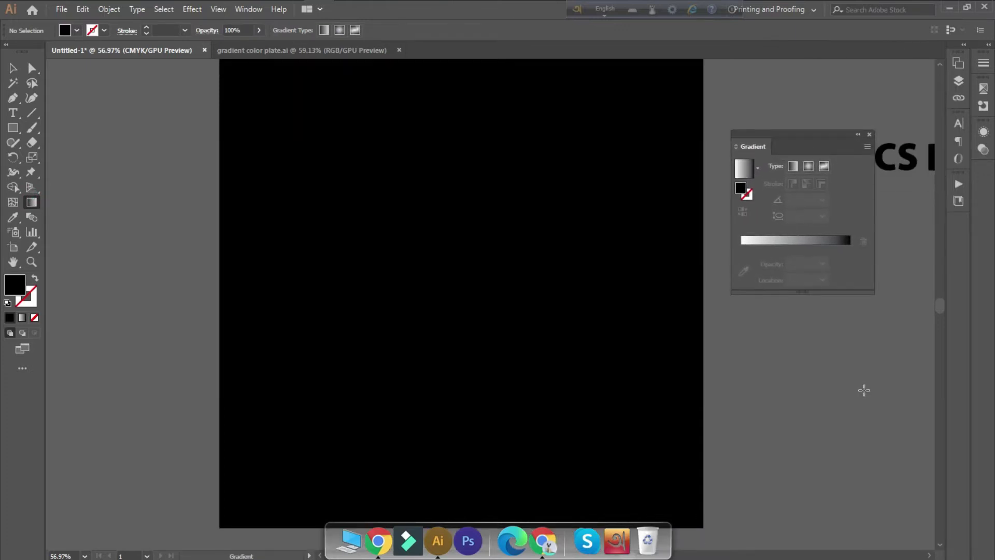
scroll(818, 376, "up", 1)
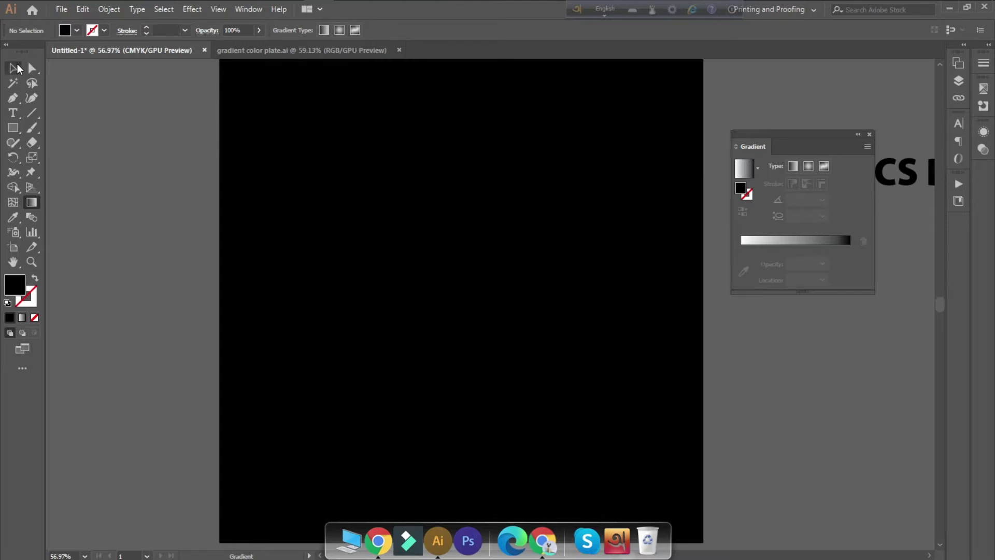
left_click(14, 68)
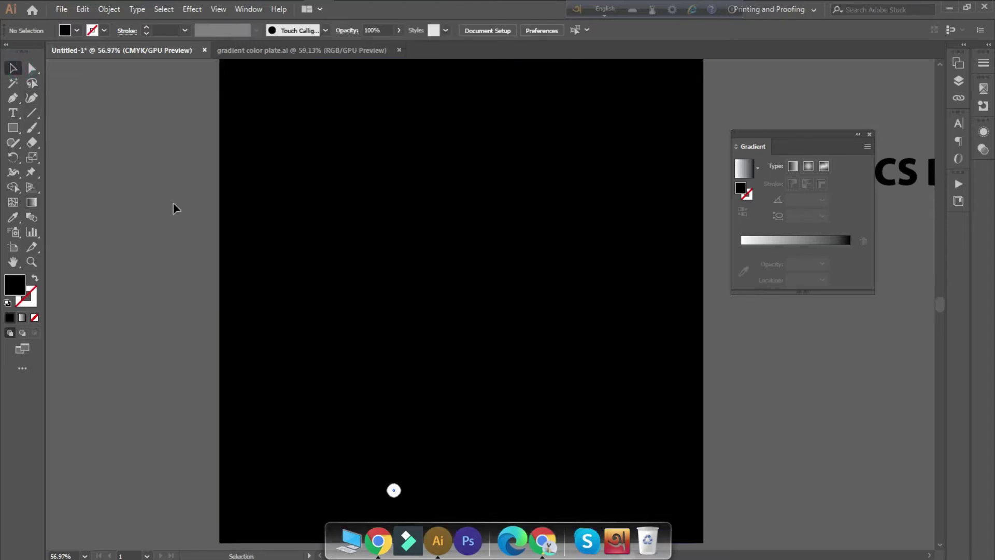
left_click(440, 274)
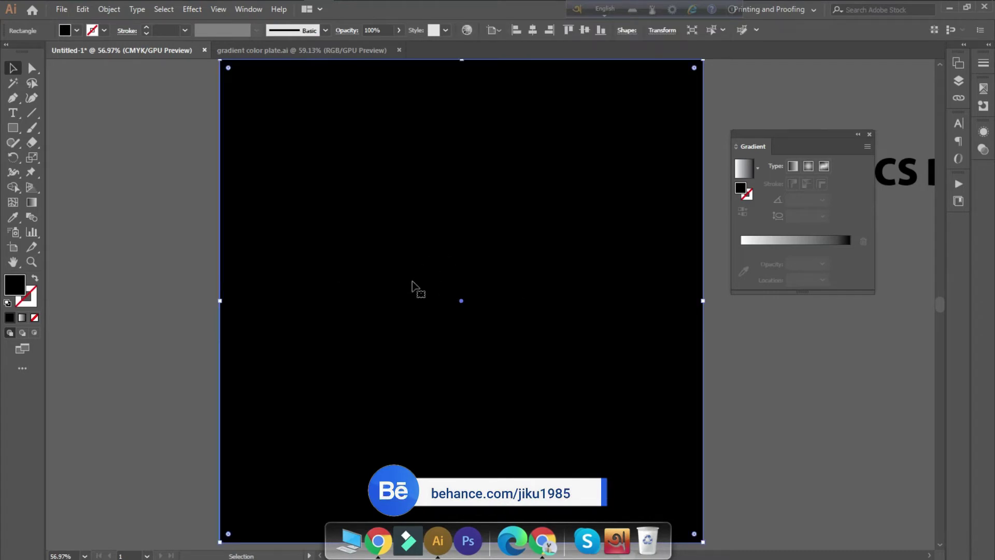
- Apply the default white-to-black linear gradient to the selected square
left_click(791, 241)
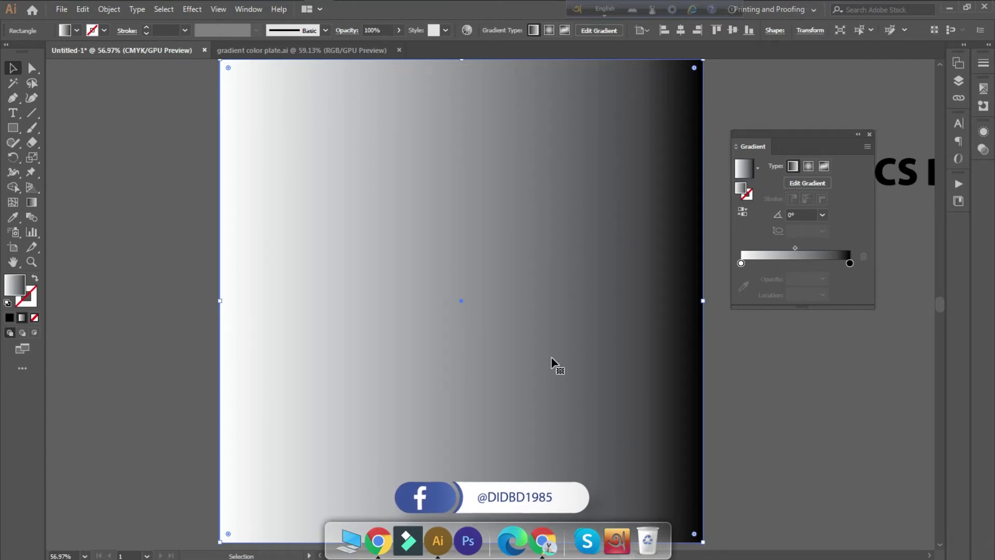
- Set the gradient stops to red on the left and orange (C=0 M=35 Y=85 K=0) on the right
double_click(740, 263)
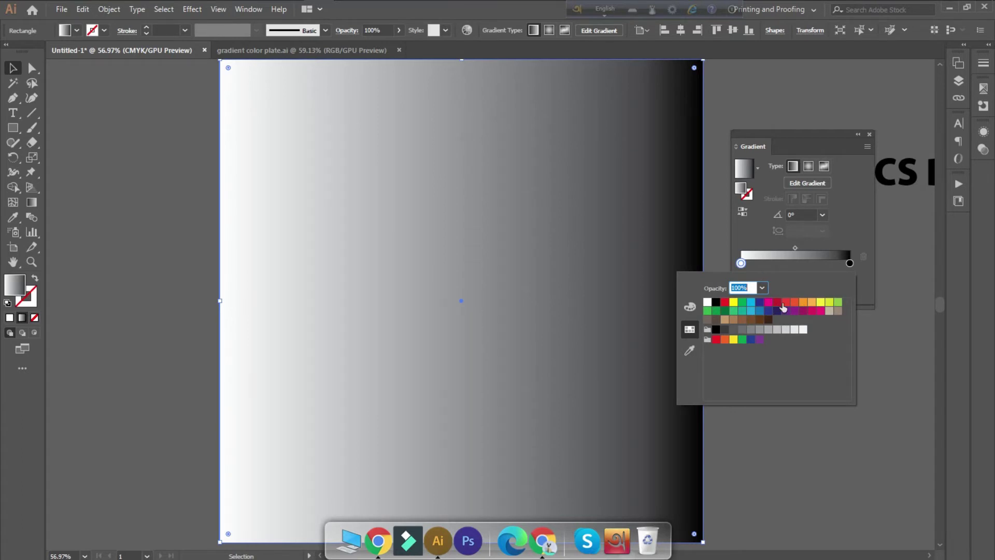
left_click(725, 303)
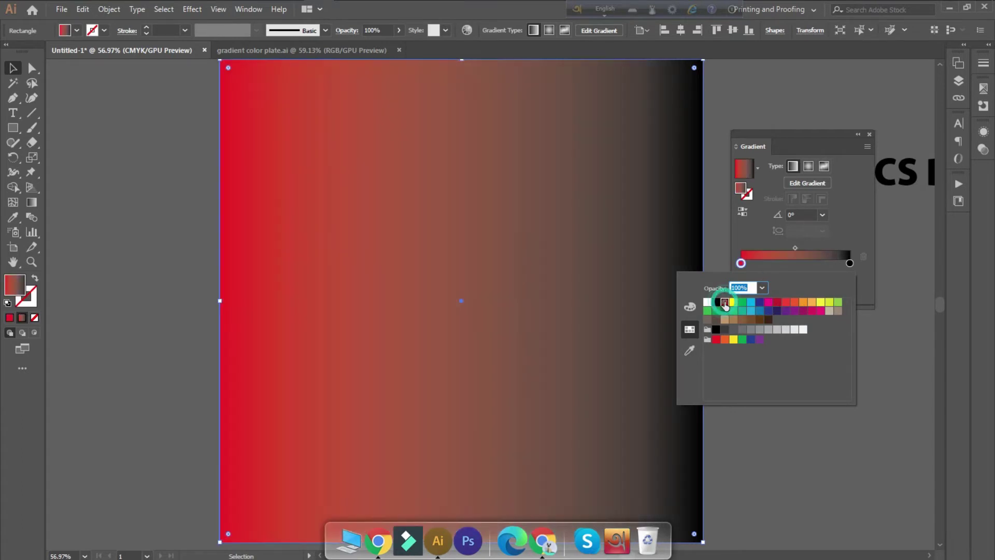
double_click(850, 263)
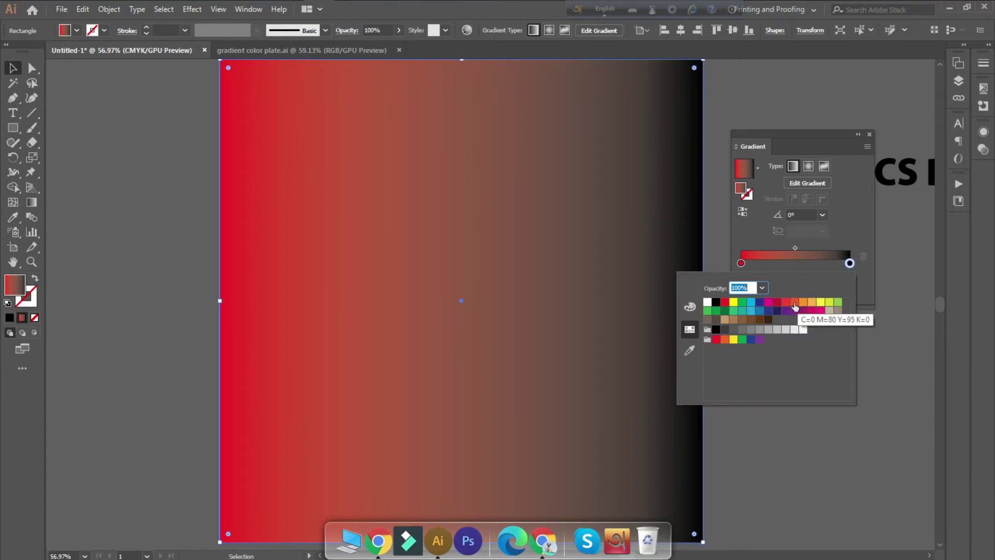
left_click(796, 304)
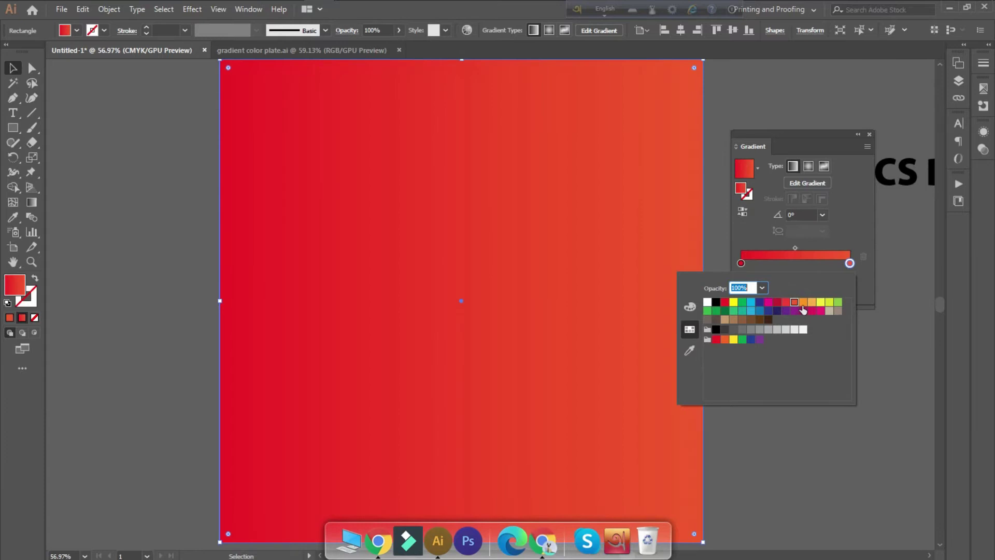
left_click(802, 302)
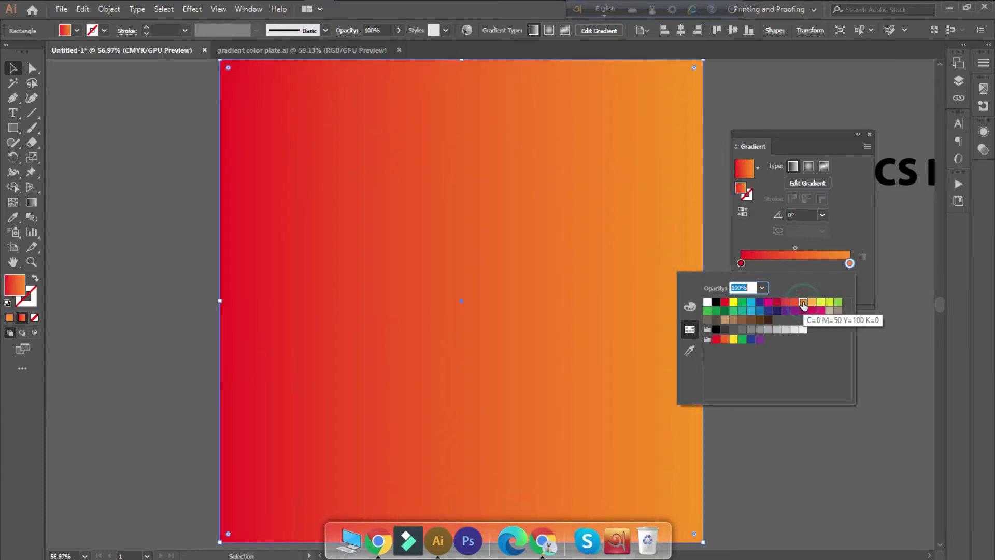
left_click(876, 339)
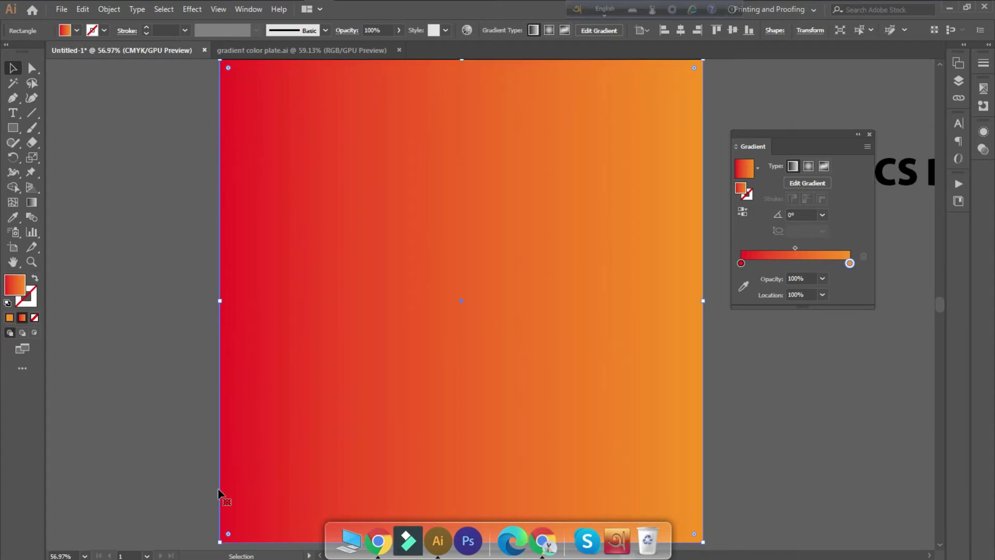
- Keep the square's gradient linear and set its angle to -120°
left_click(809, 166)
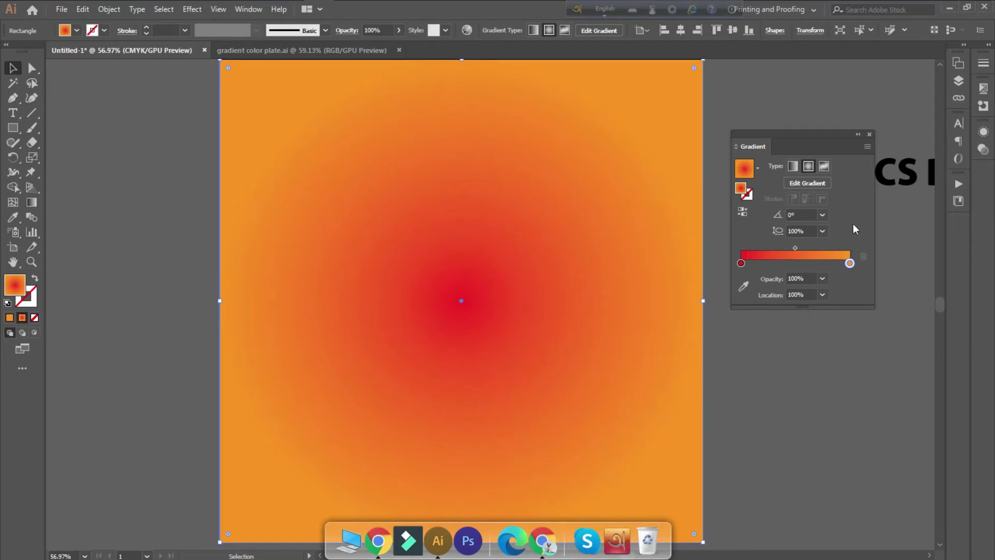
left_click(792, 167)
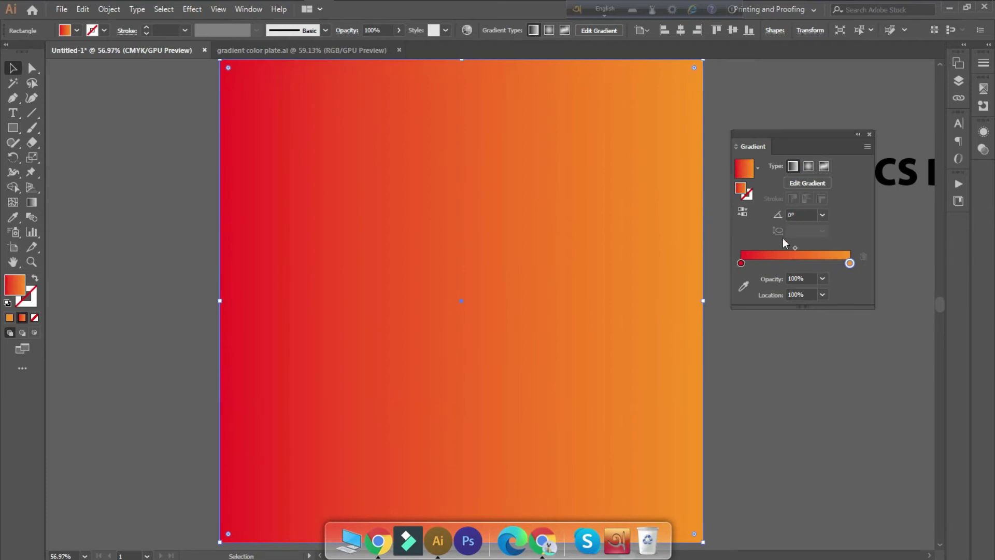
left_click(822, 215)
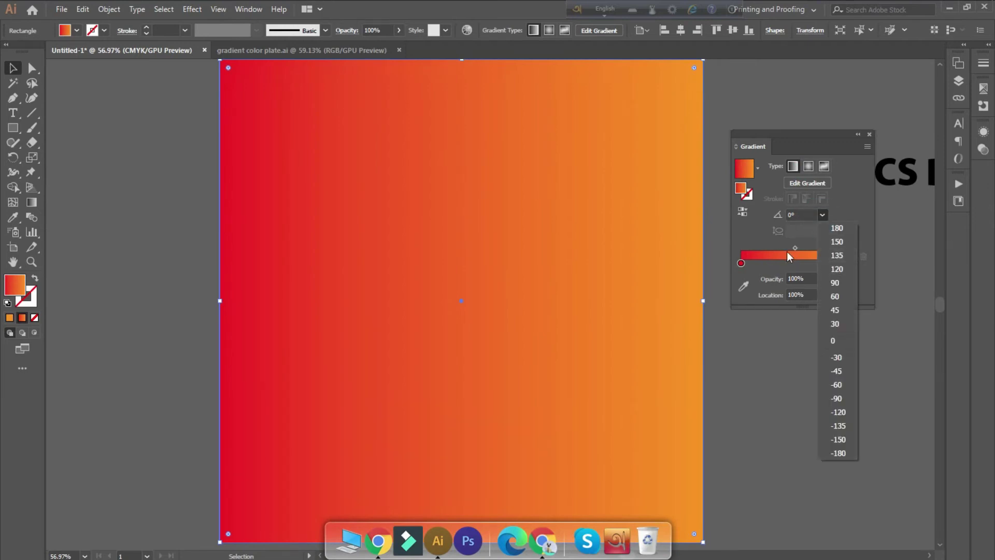
left_click(837, 269)
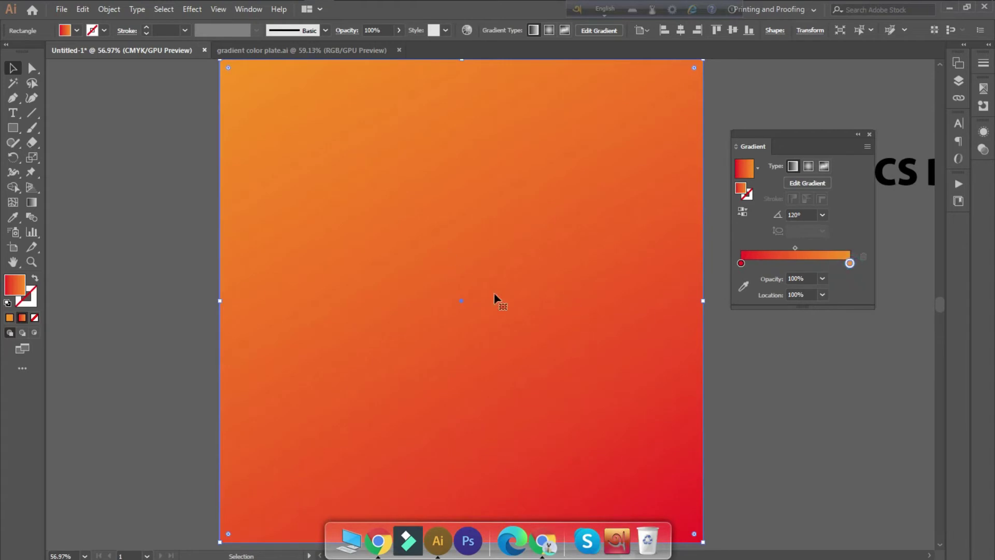
left_click(822, 215)
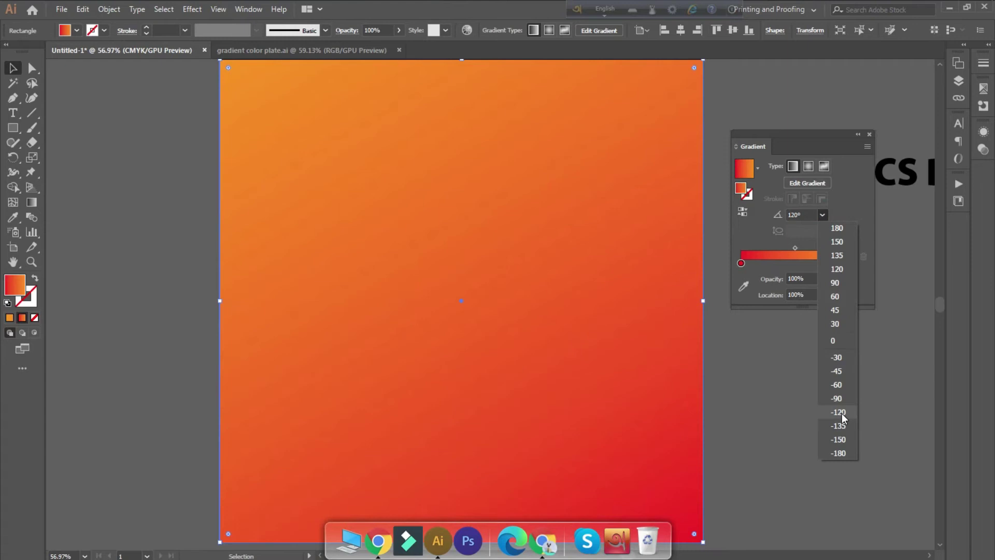
left_click(839, 412)
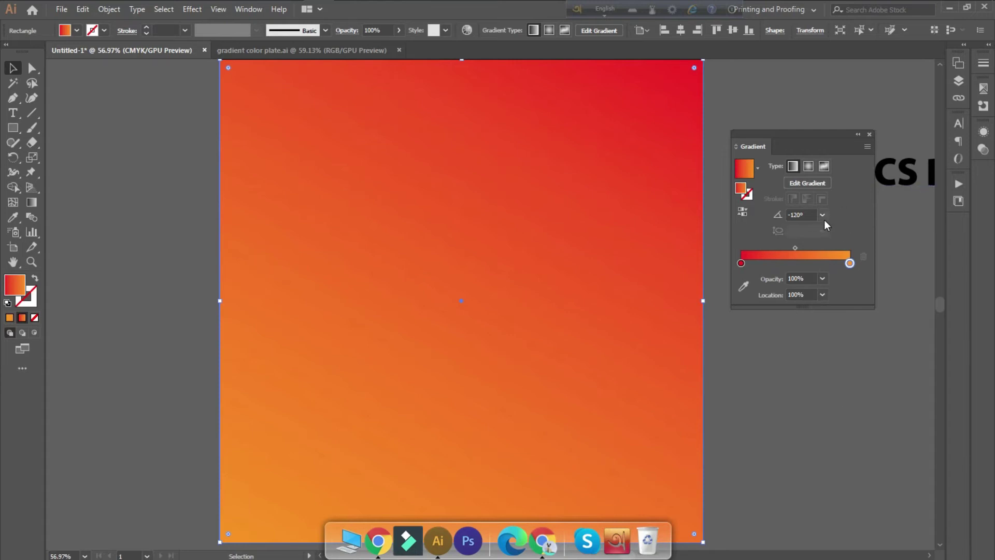
left_click(813, 278)
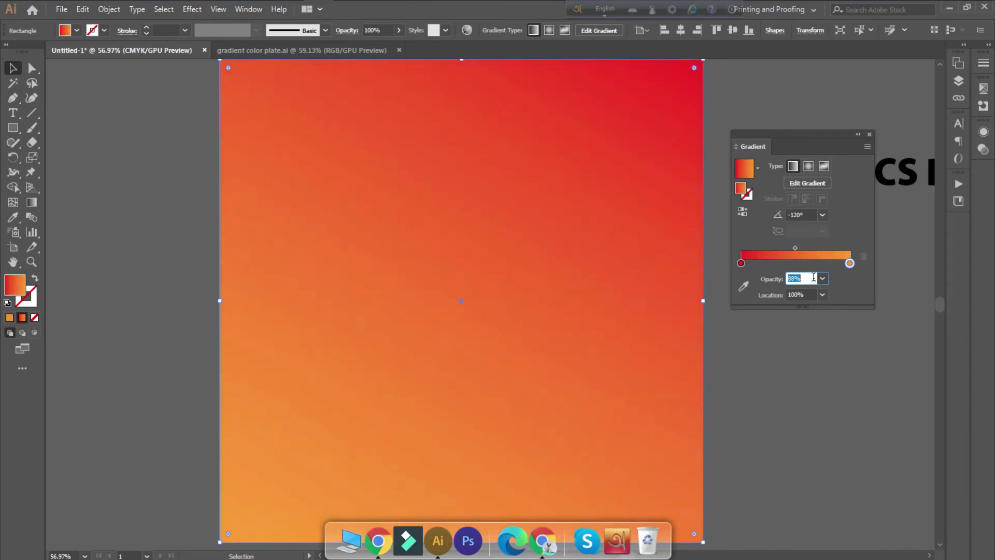
key("Return")
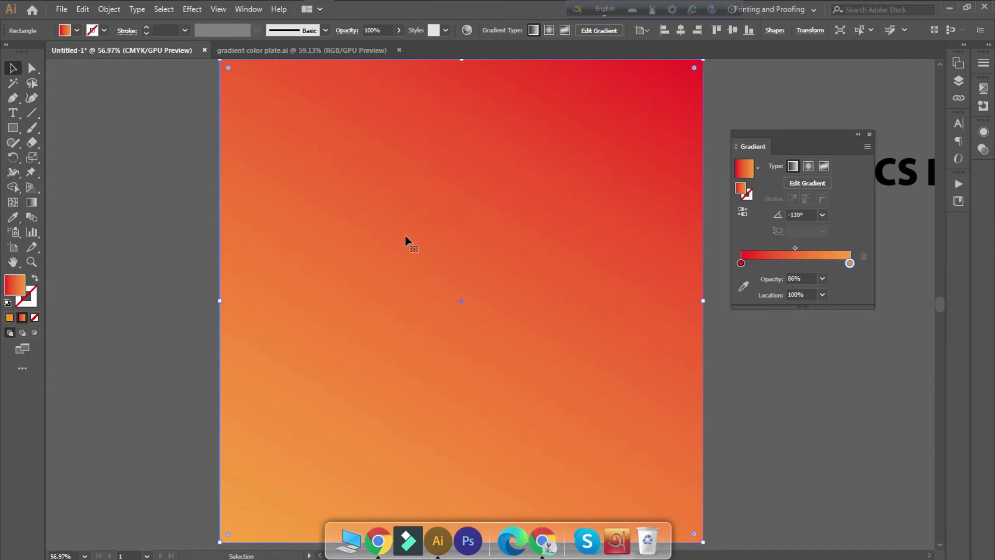
left_click(822, 279)
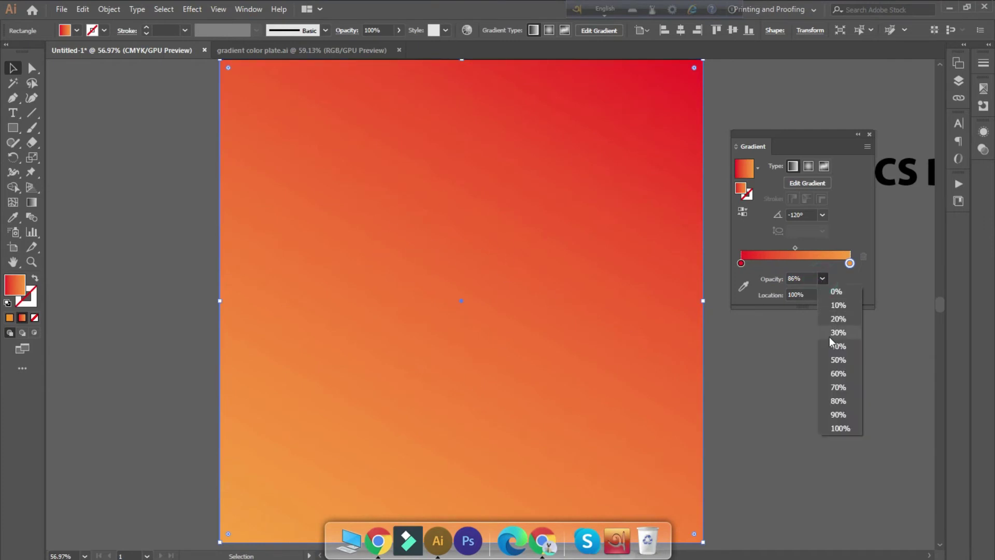
left_click(838, 359)
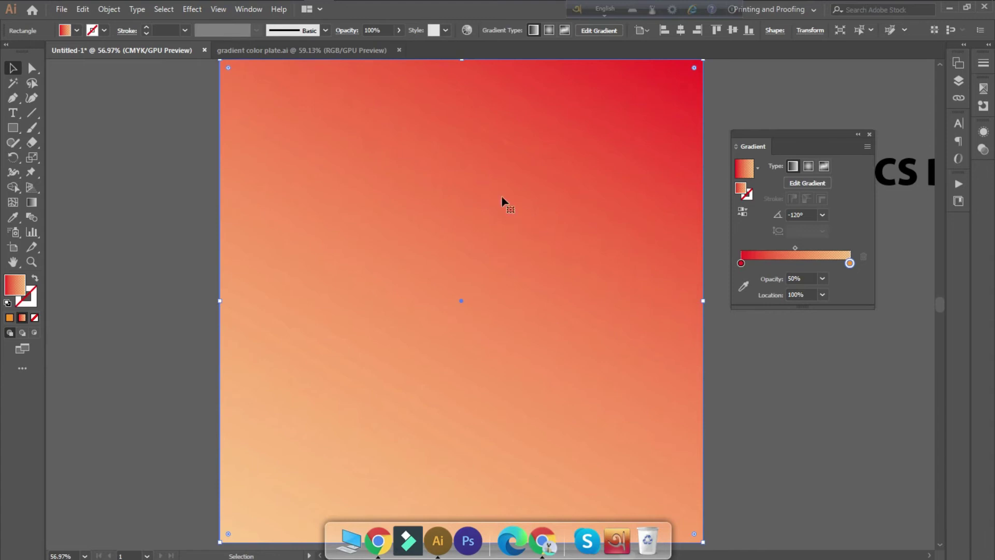
left_click(822, 279)
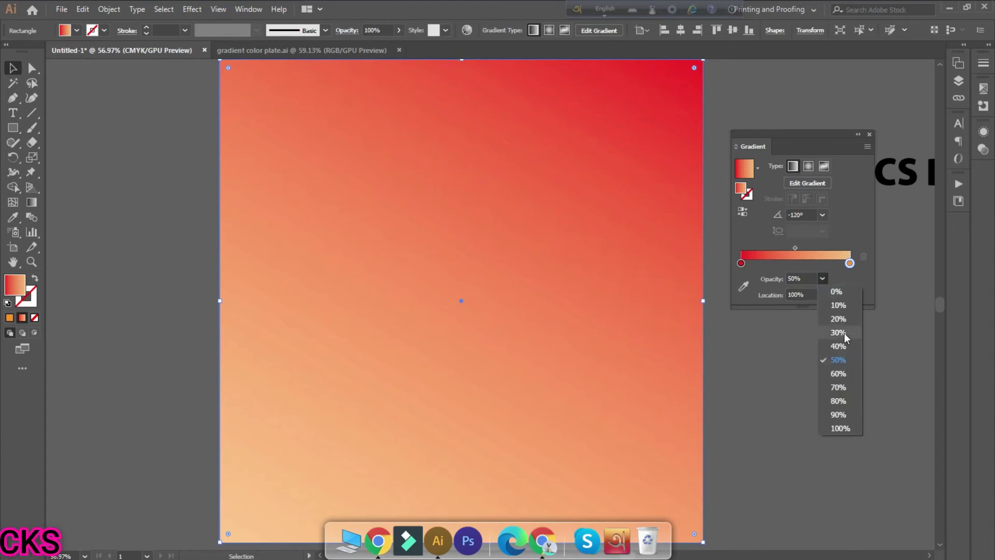
left_click(840, 428)
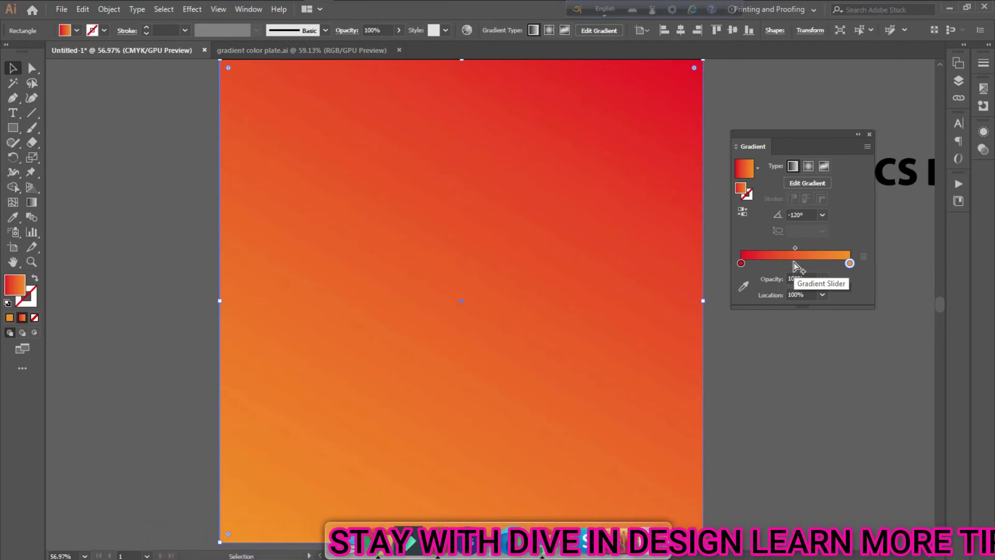
- Add a purple middle stop at 48.32% so the gradient runs red, purple, orange
left_click(793, 263)
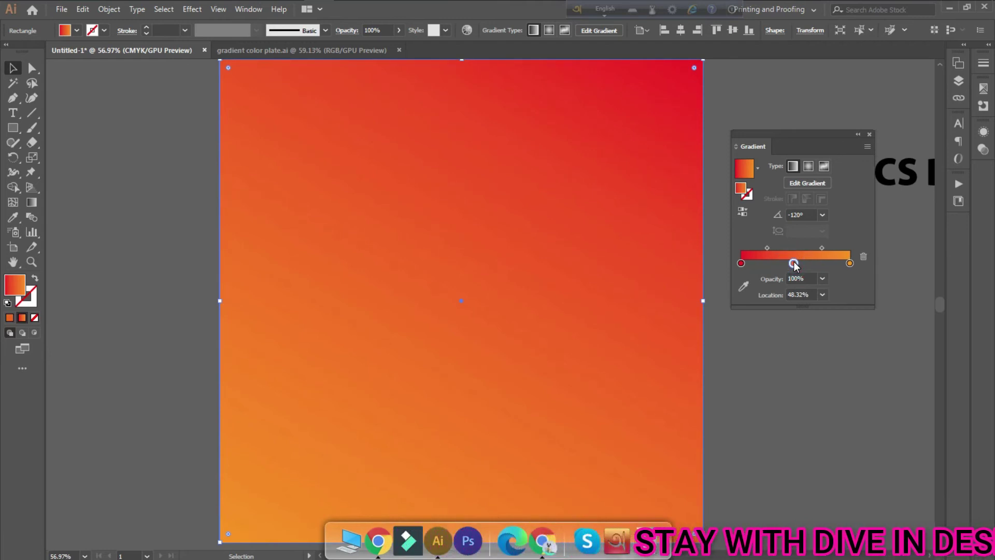
double_click(793, 264)
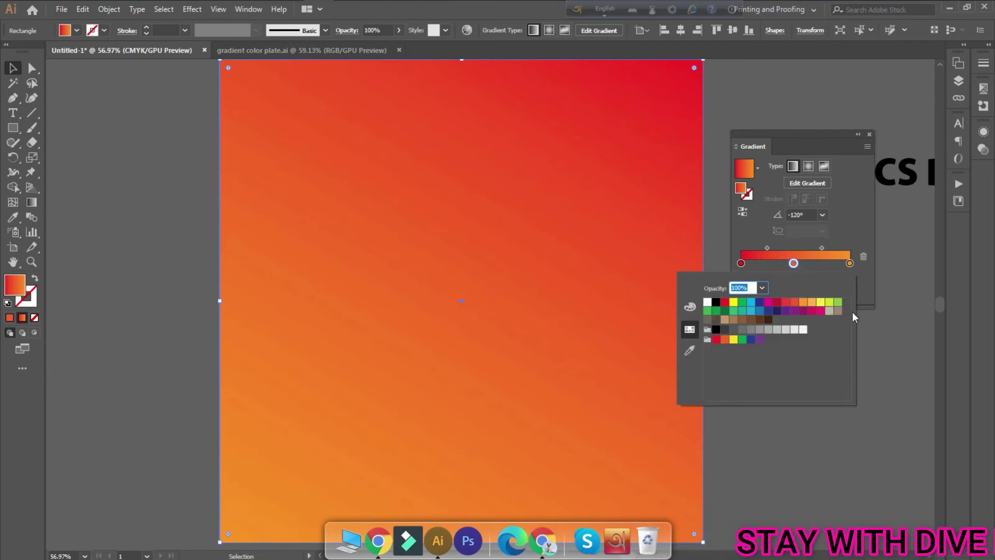
left_click(742, 312)
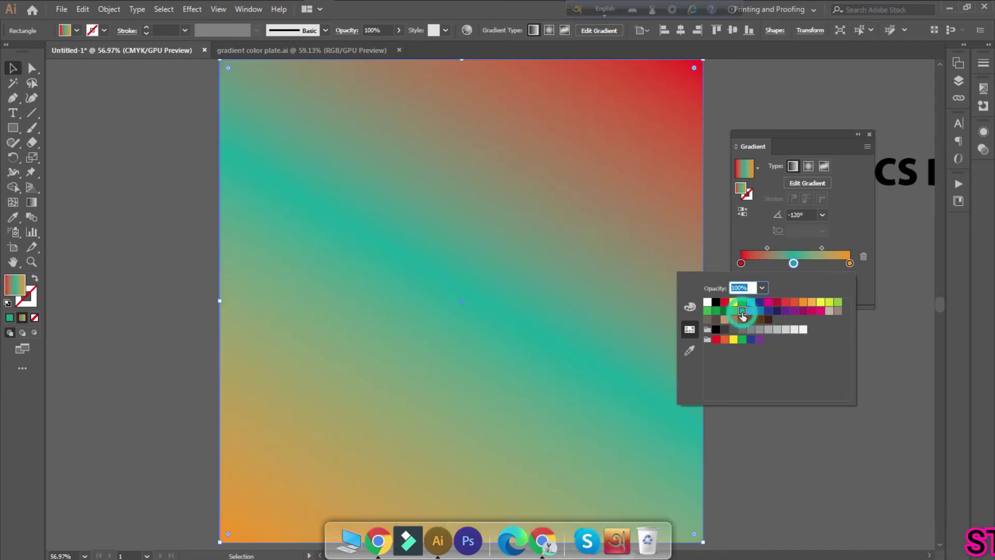
left_click(787, 311)
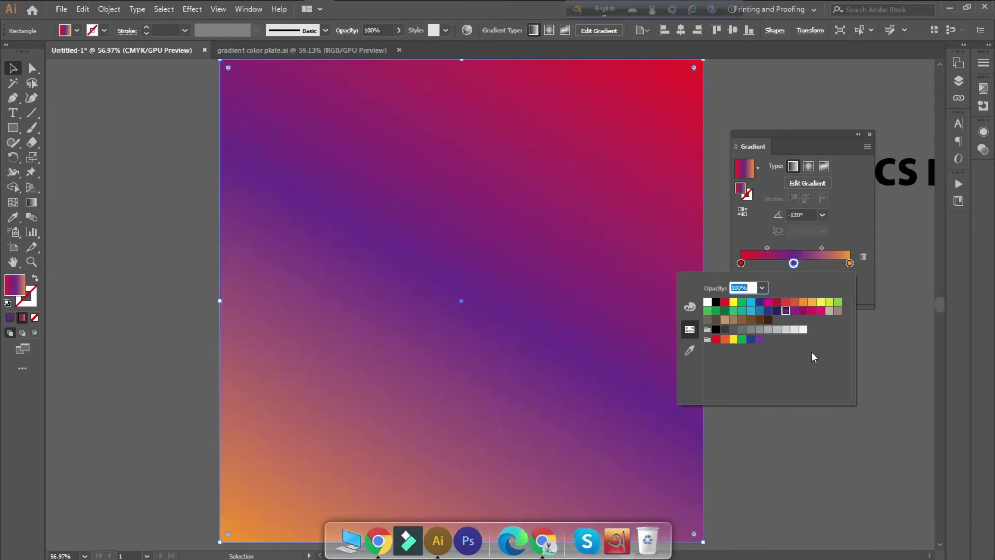
left_click(892, 374)
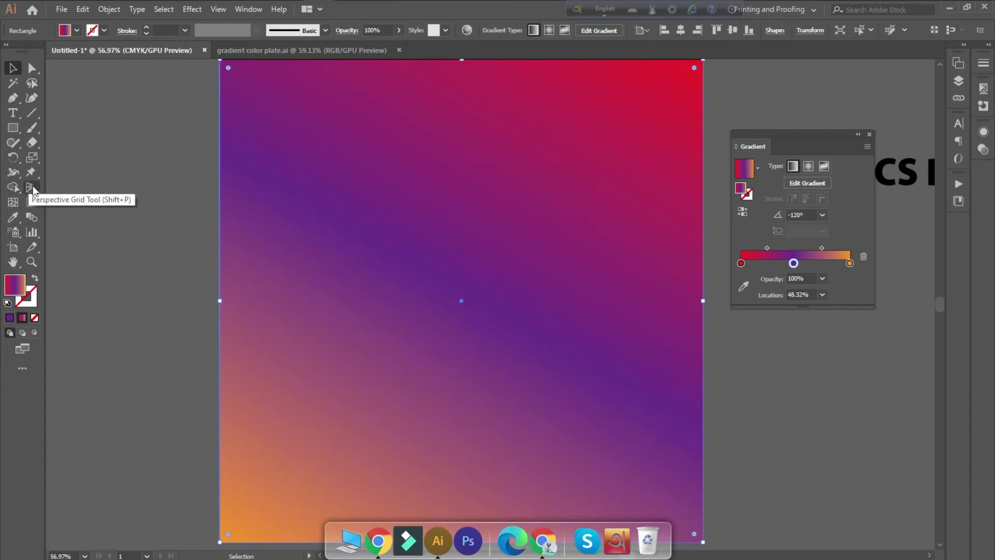
- Shift the purple gradient stop toward the bottom-left, ending at 62.35%
left_click(32, 203)
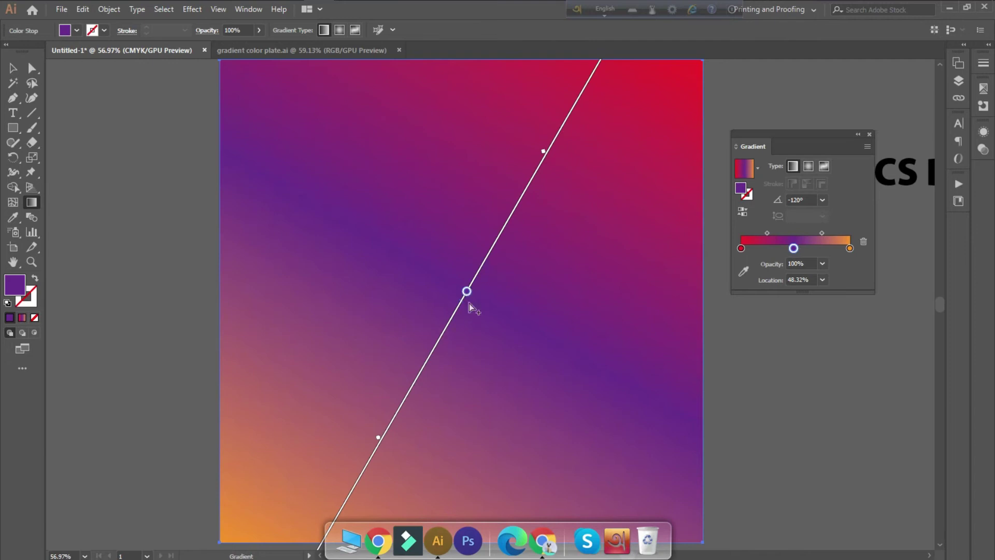
mouse_move(466, 291)
left_mouse_down()
mouse_move(364, 475)
mouse_move(549, 237)
mouse_move(410, 404)
mouse_move(518, 231)
mouse_move(448, 344)
mouse_move(467, 313)
left_mouse_up()
mouse_move(796, 249)
left_mouse_down()
mouse_move(774, 249)
mouse_move(808, 249)
left_mouse_up()
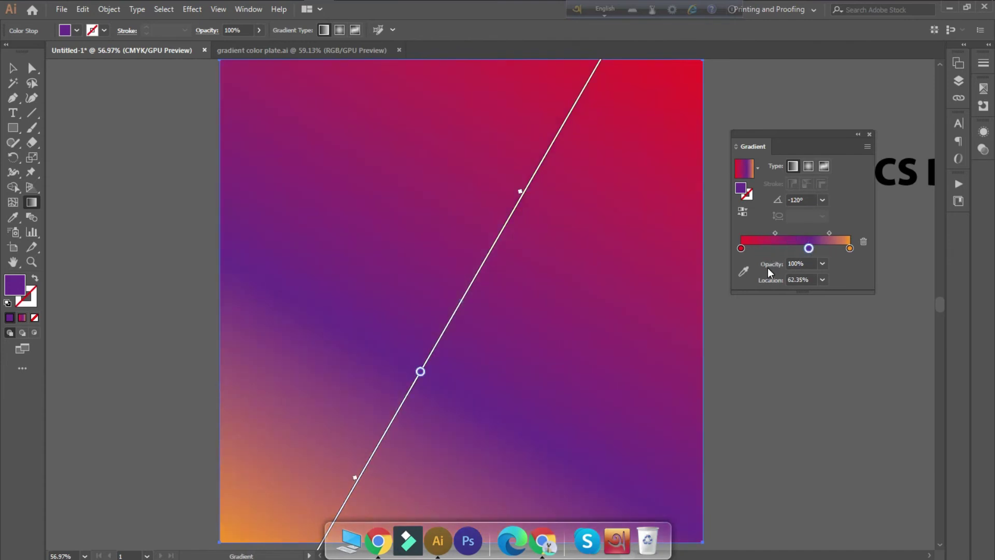
left_click(19, 64)
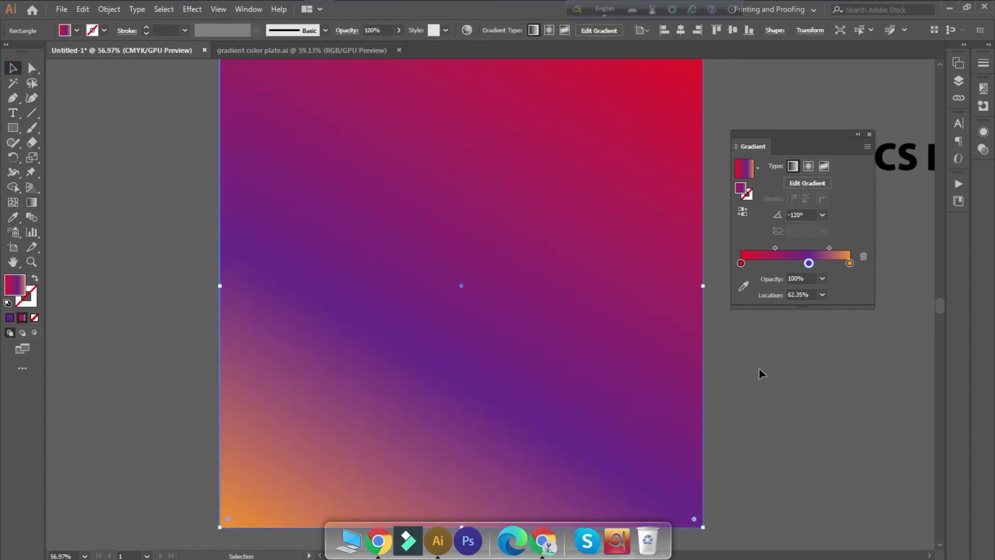
scroll(759, 368, "up", 1)
scroll(758, 368, "down", 2)
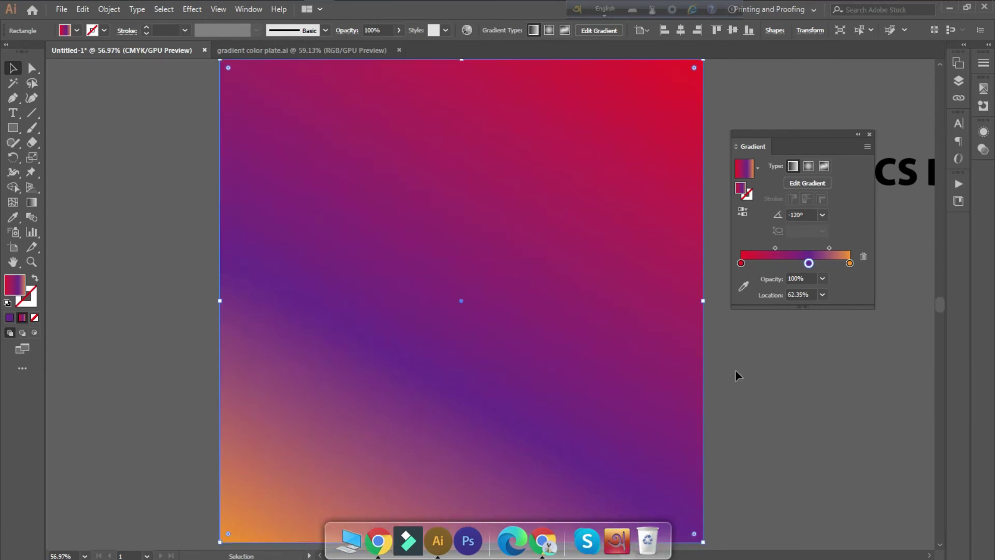
scroll(697, 394, "up", 1)
- Delete the gradient square and move the GRAPHICS DESIGN text onto the upper-middle page
key("Delete")
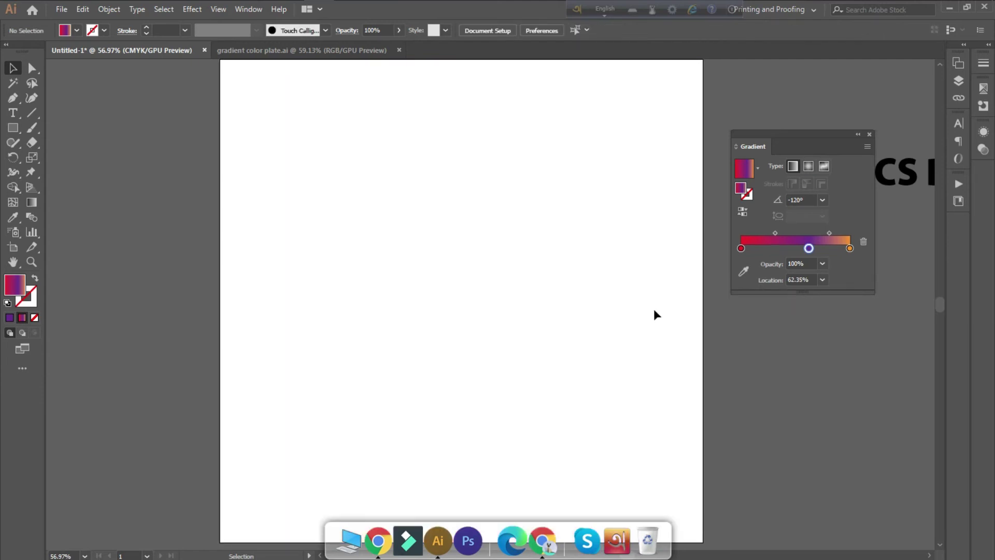
left_click(900, 182)
left_click_drag(900, 182, 458, 242)
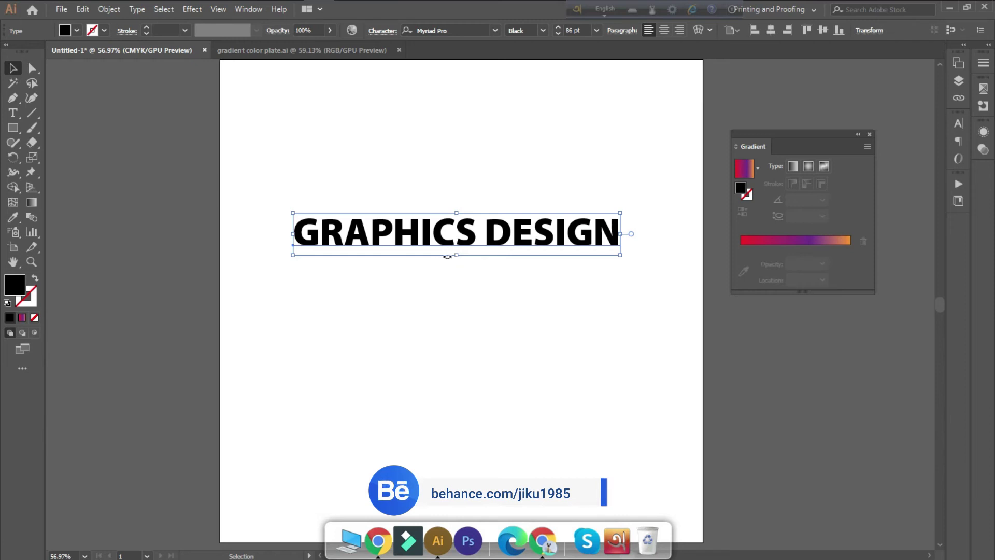
- Convert the GRAPHICS DESIGN text into outlines and reselect the lettering
right_click(438, 236)
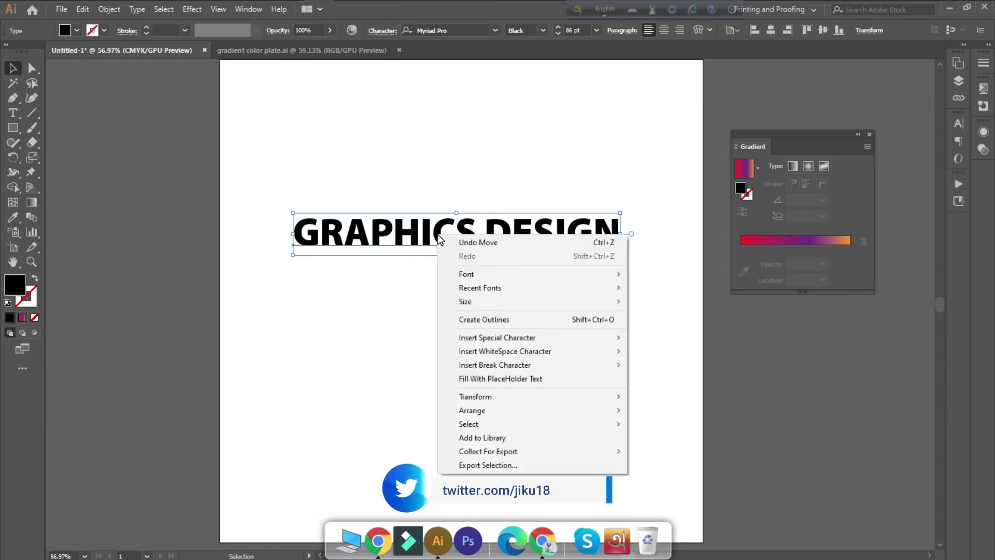
left_click(480, 322)
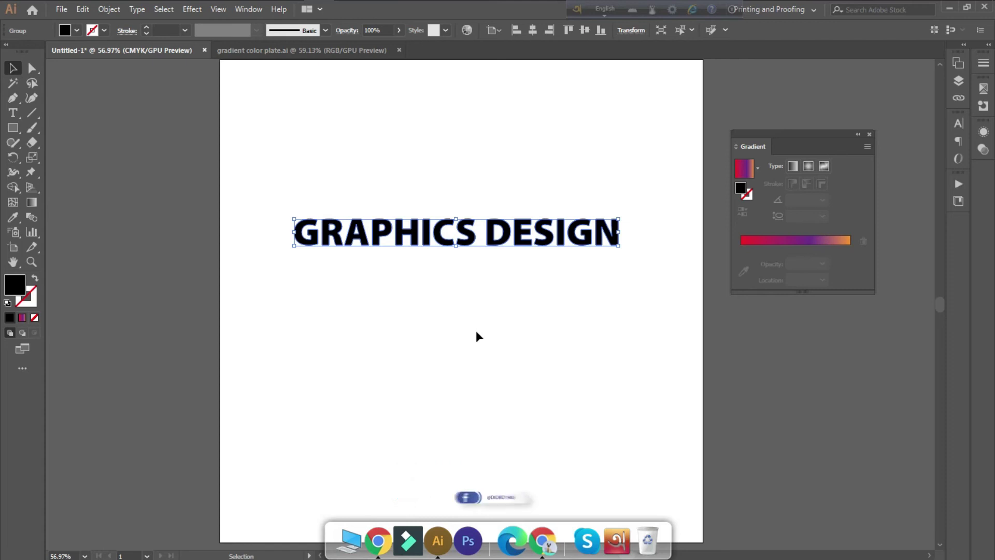
left_click(477, 332)
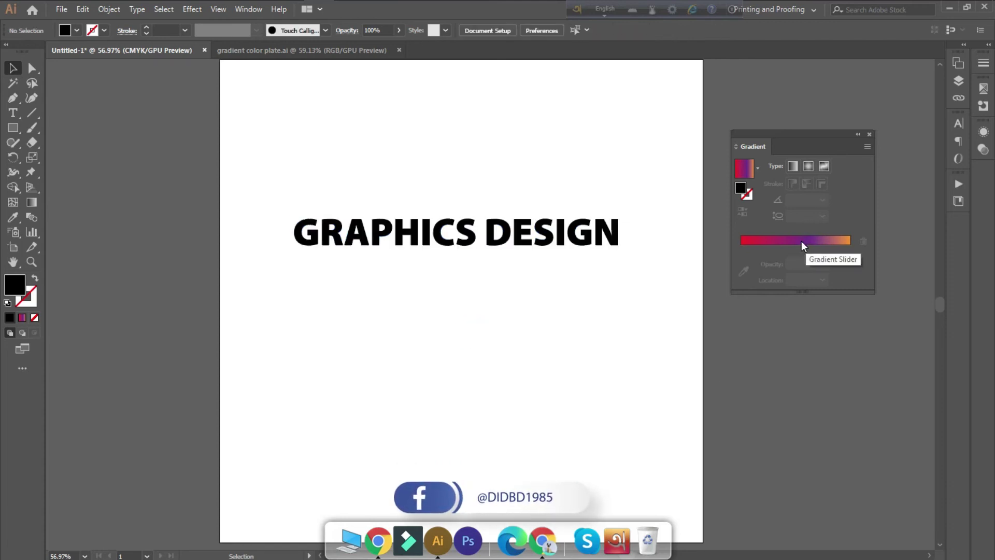
left_click(498, 231)
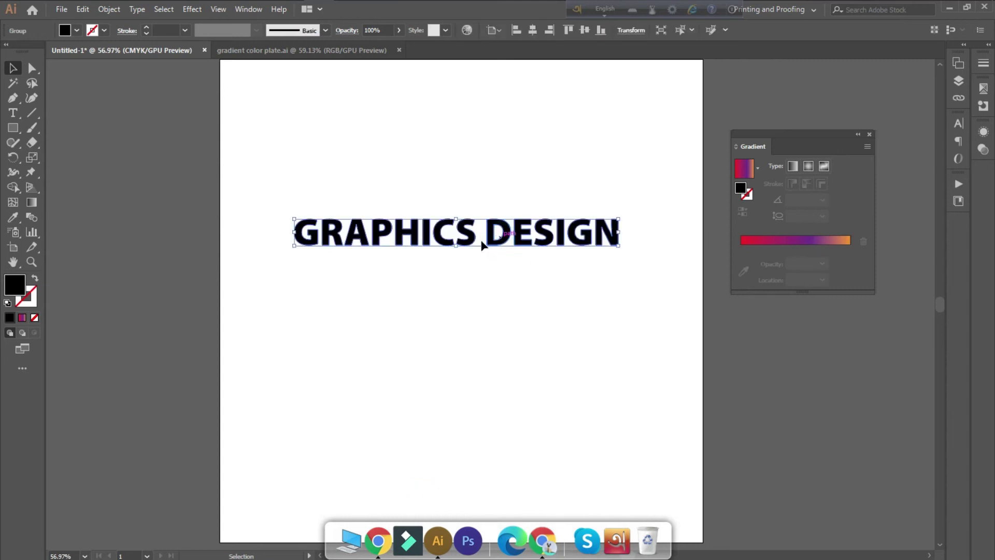
- Fill the outlined lettering with the red-purple-orange gradient
left_click(798, 243)
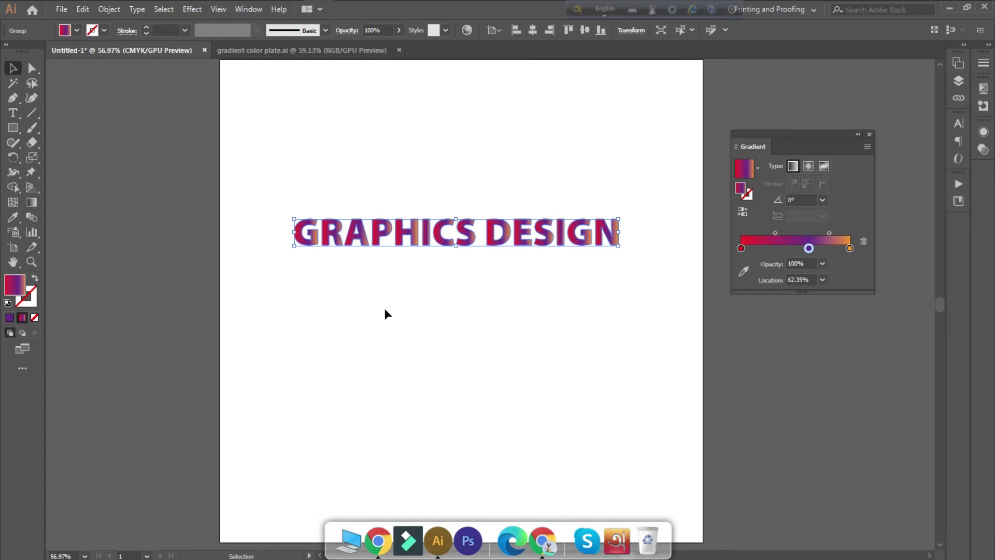
scroll(424, 280, "up", 1)
scroll(424, 280, "up", 1)
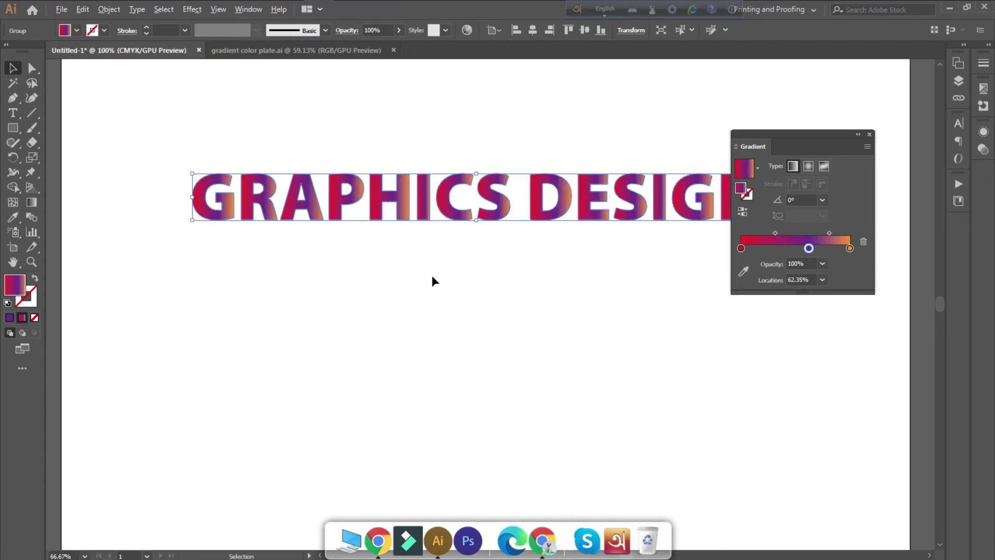
scroll(431, 276, "up", 1)
scroll(431, 275, "up", 1)
left_click_drag(788, 132, 825, 78)
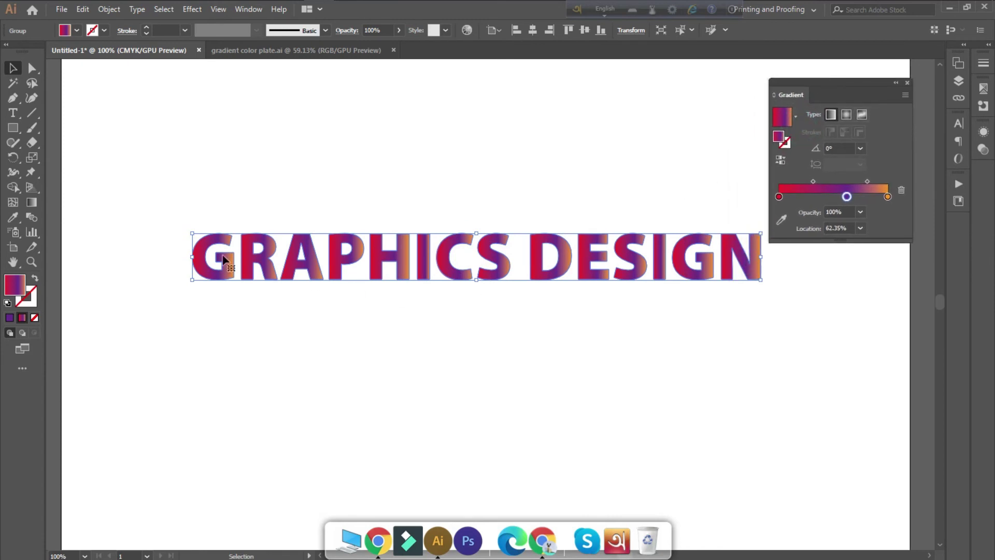
- Drag one continuous gradient across the whole text, orange on the left to red on the right
left_click(35, 202)
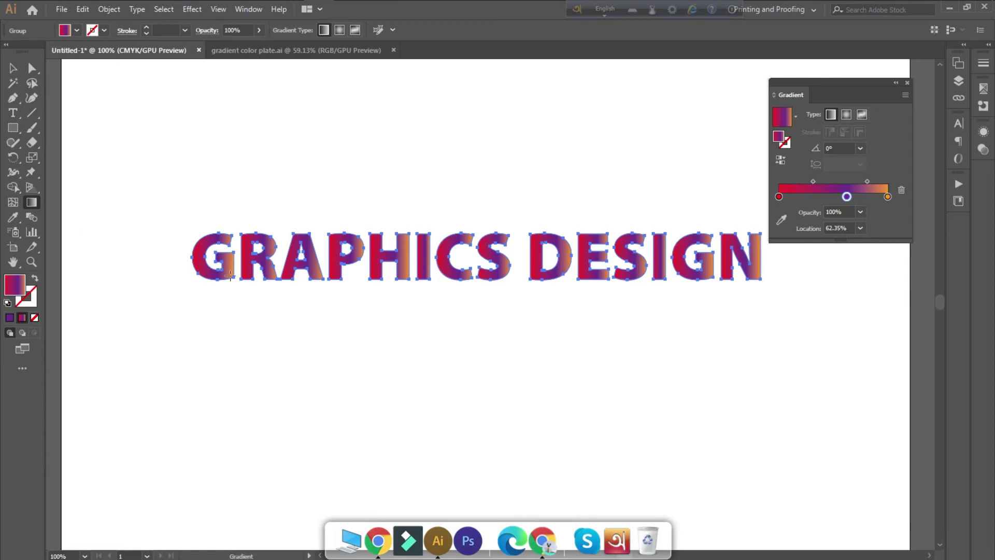
left_click_drag(219, 288, 564, 310)
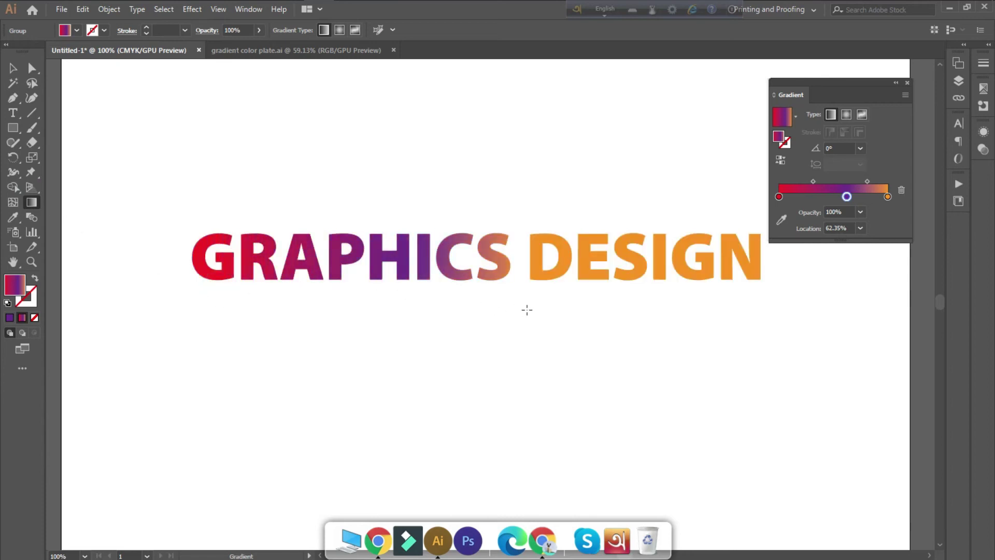
left_click_drag(575, 310, 575, 310)
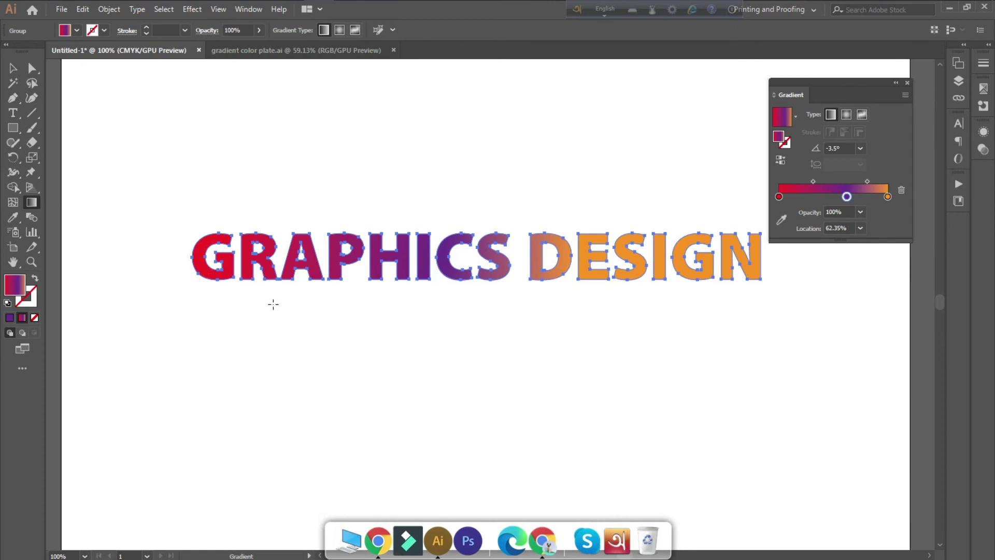
left_click_drag(751, 218, 305, 211)
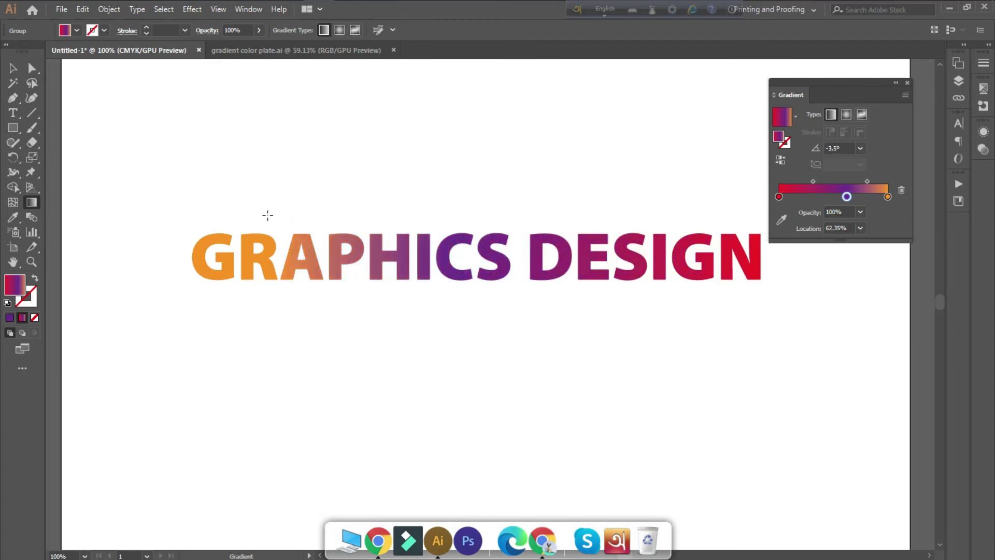
- Move the GRAPHICS DESIGN text up and to the left on the page
left_click(13, 68)
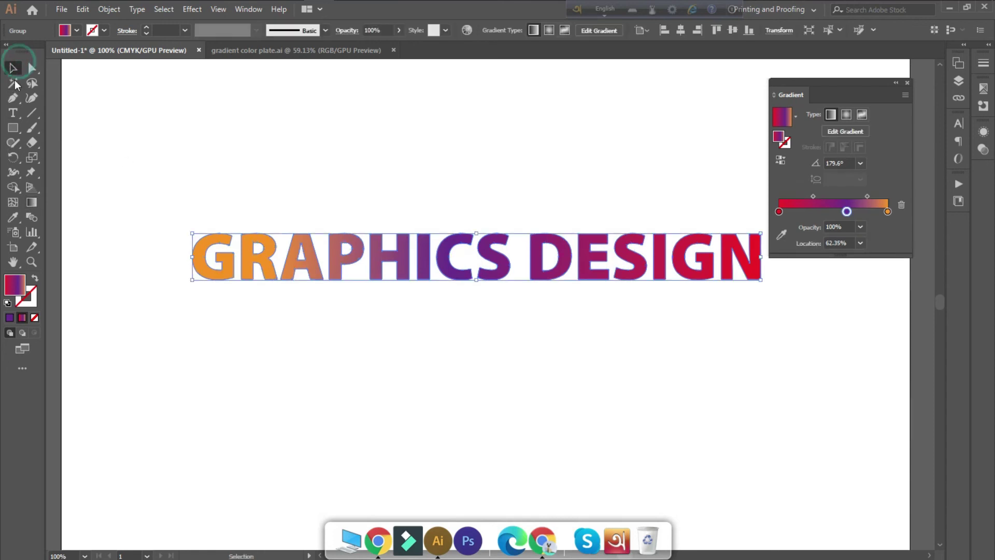
left_click_drag(495, 285, 436, 221)
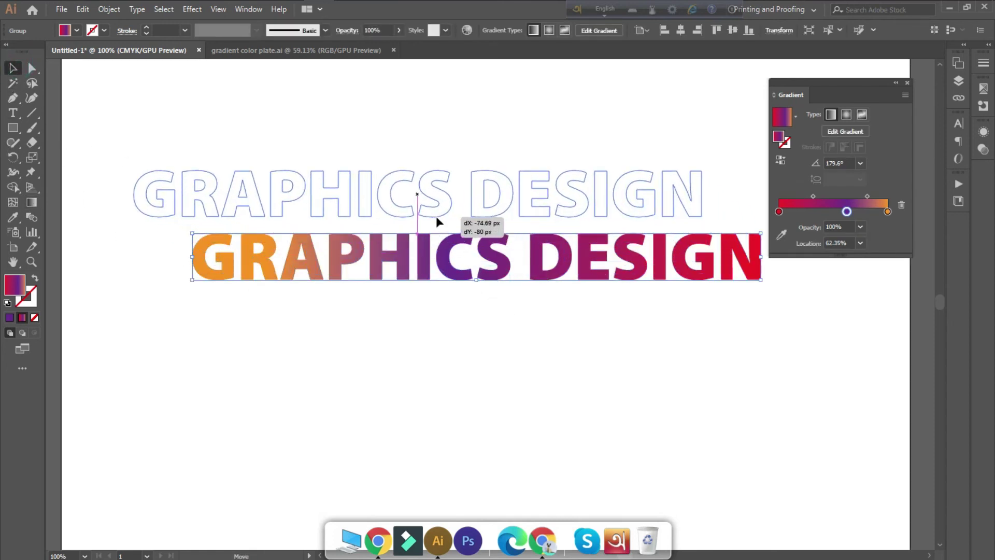
left_click(498, 334)
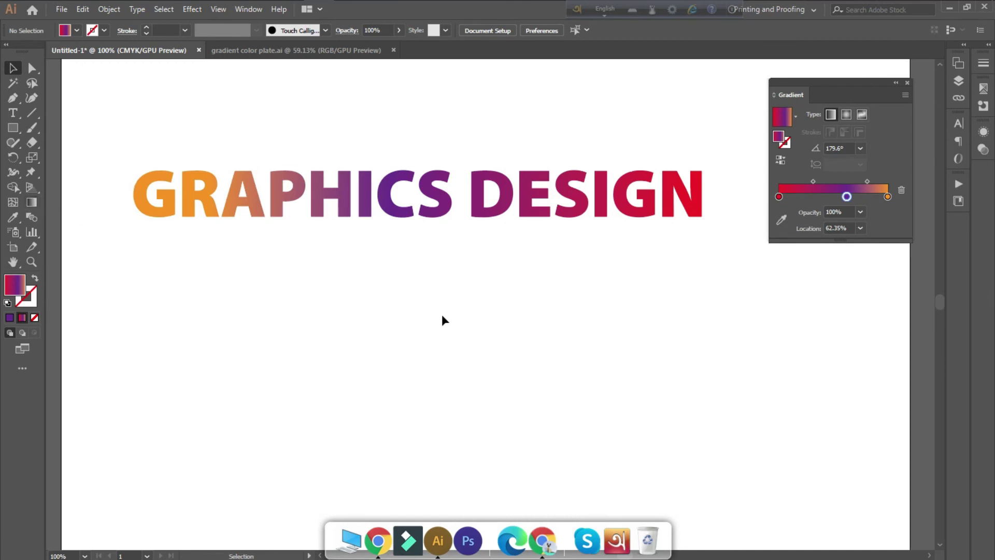
scroll(442, 314, "up", 2)
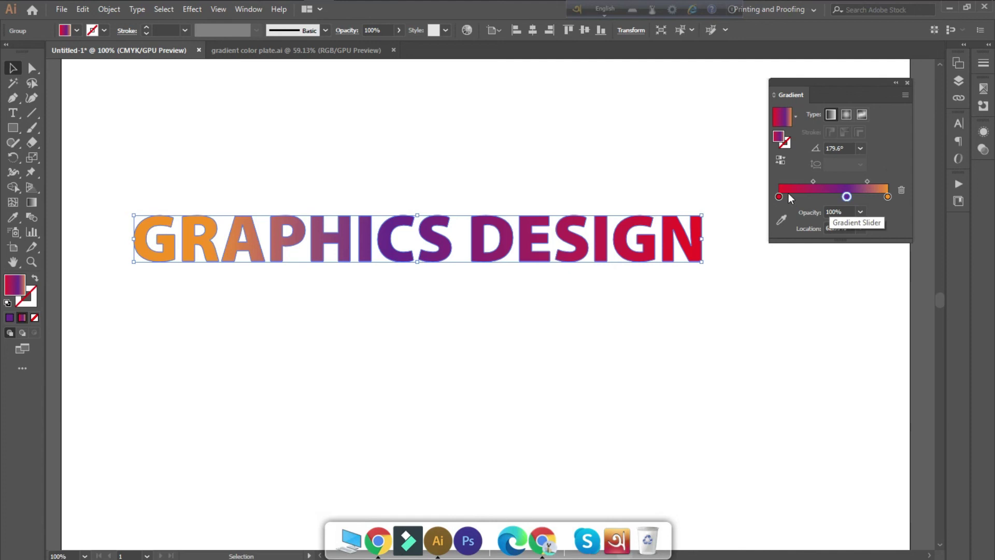
- Change the text's gradient angle to 45°, then to -60°
left_click(862, 148)
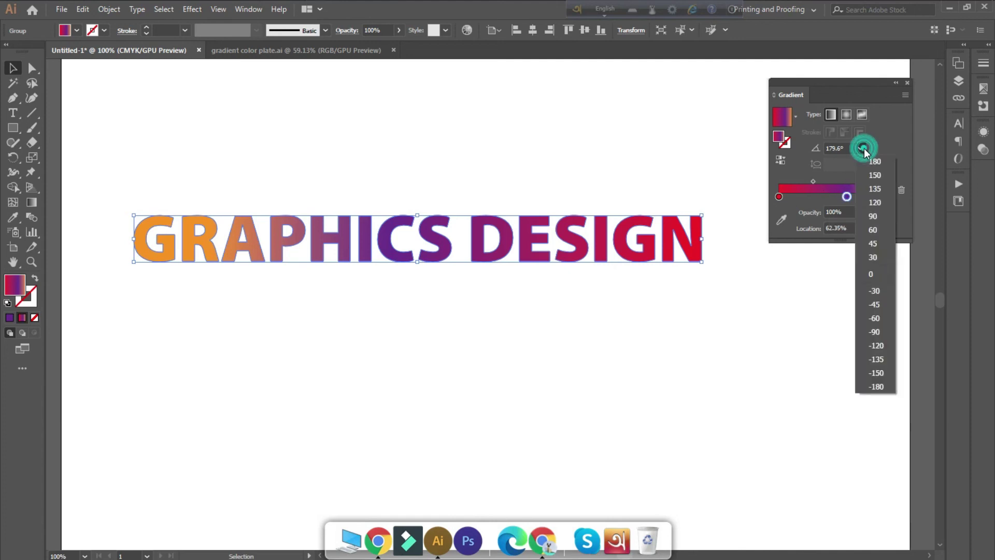
left_click(874, 243)
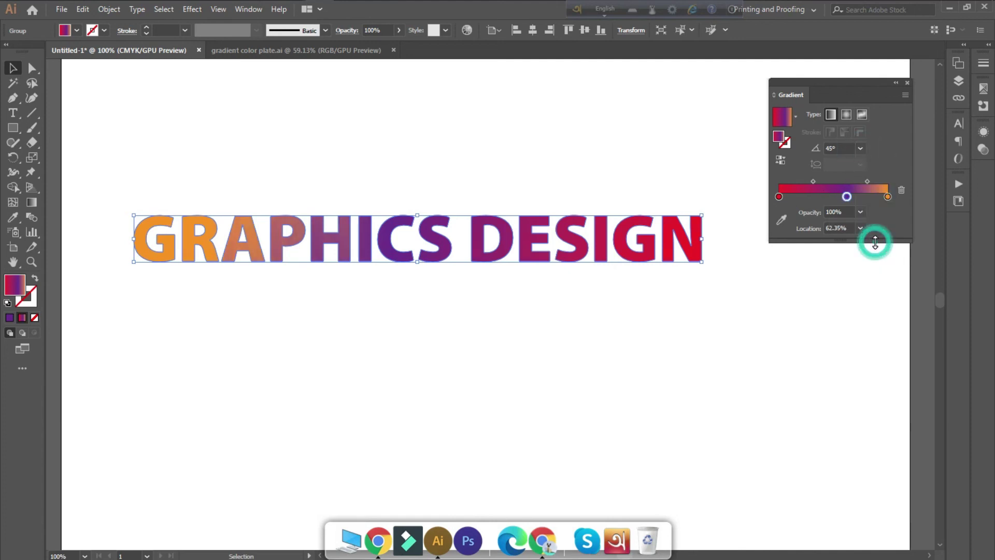
left_click(860, 148)
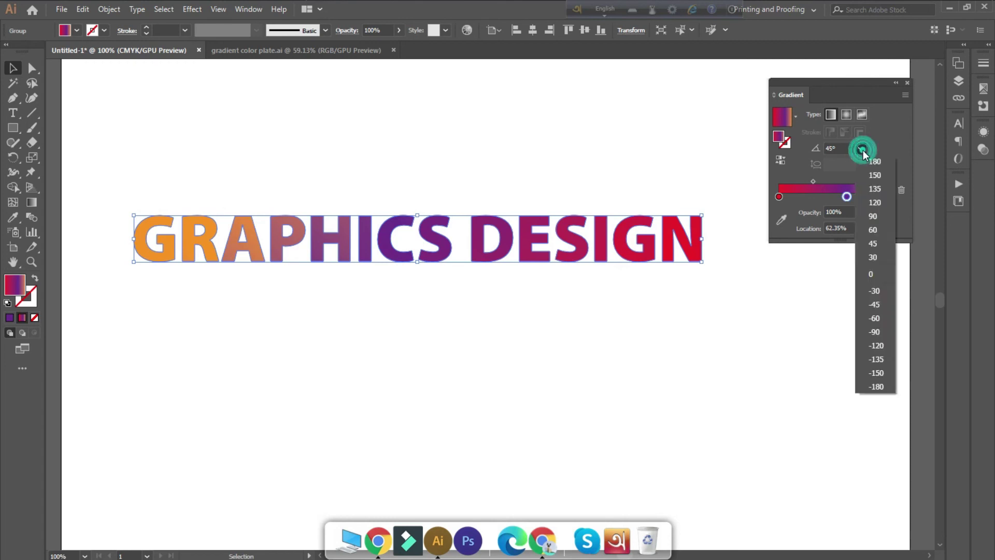
left_click(876, 322)
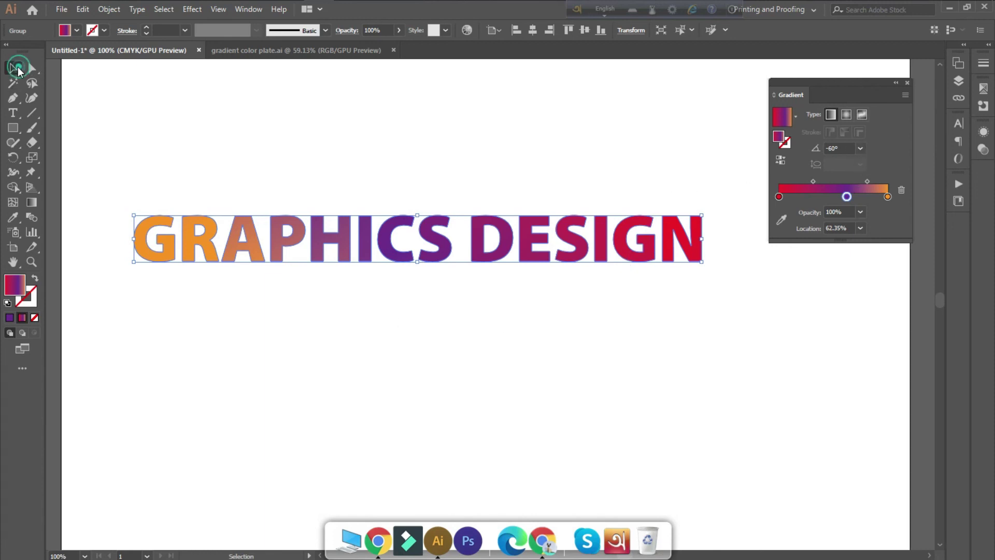
- Draw a gradient-filled circle of about 260.87 px below the text with the Ellipse tool
scroll(311, 381, "down", 1)
scroll(356, 334, "down", 1)
scroll(360, 332, "down", 2)
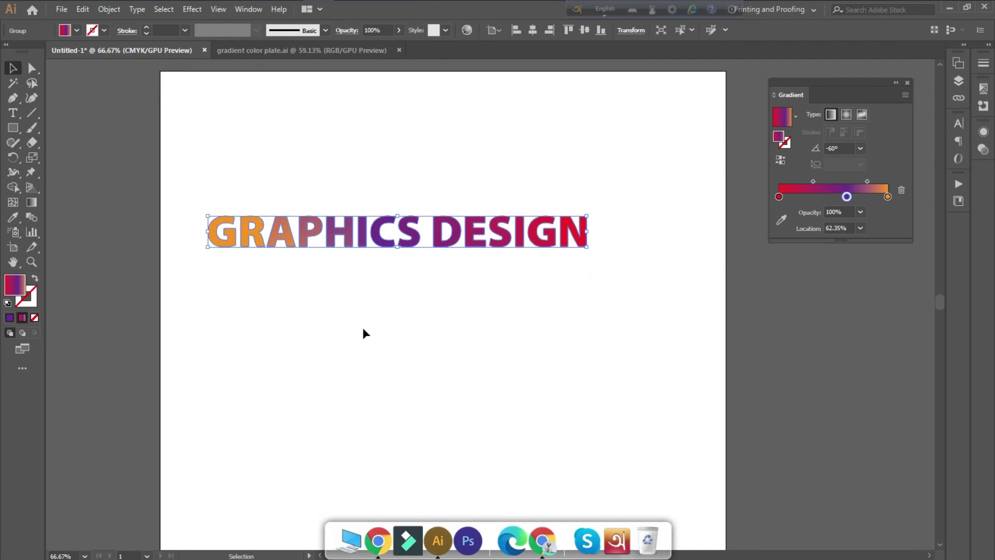
left_click(12, 127)
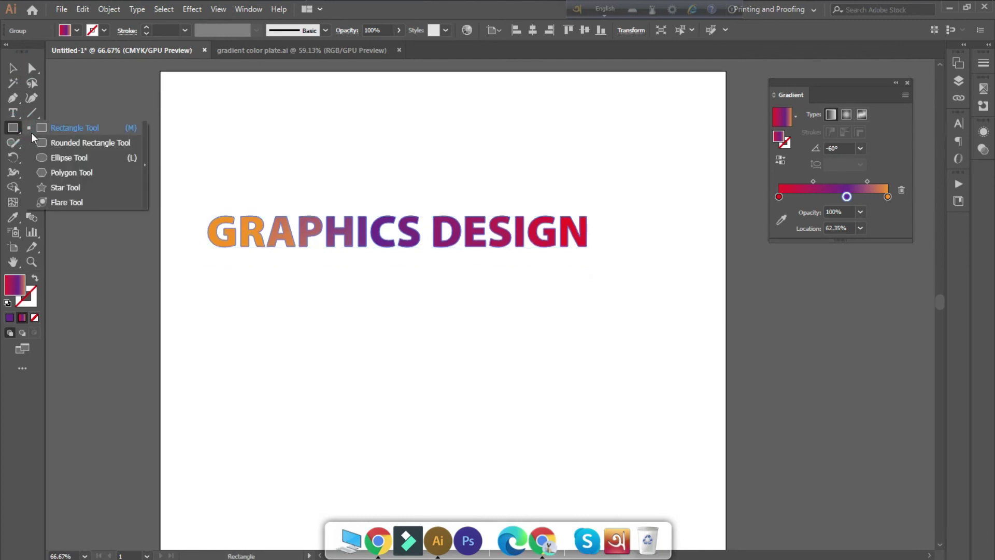
left_click_drag(13, 128, 54, 158)
left_click(54, 158)
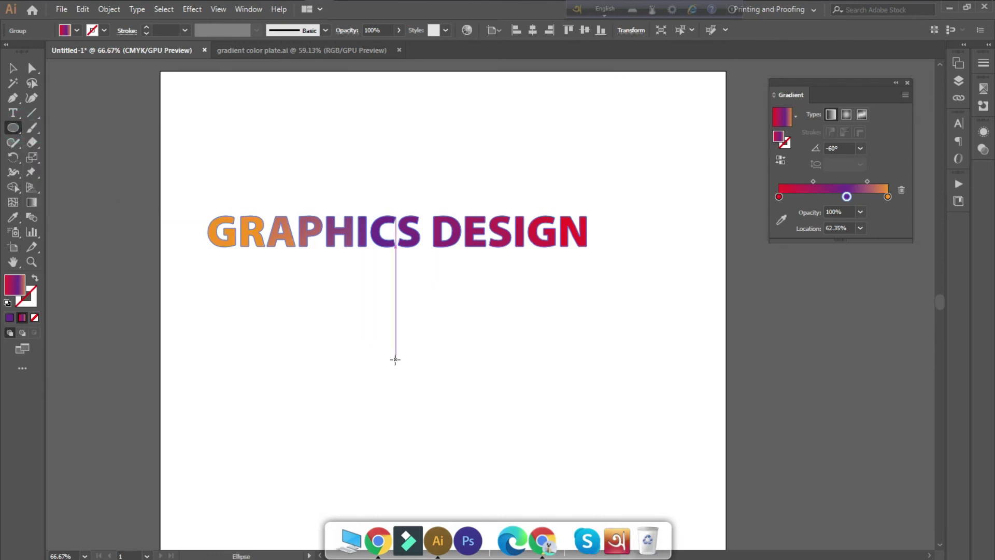
left_click_drag(395, 354, 462, 417)
- Move the circle up and right, just under the text, and deselect it
left_click(12, 68)
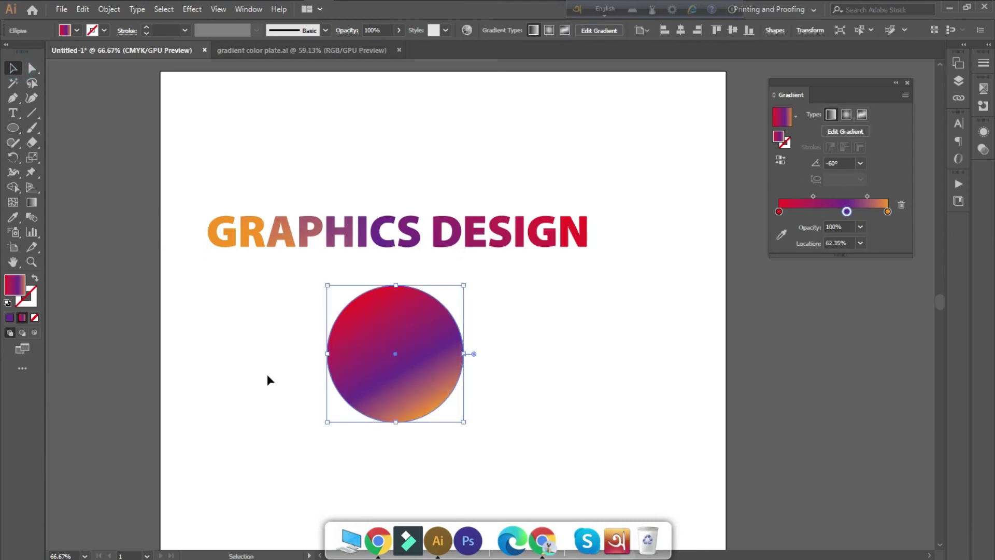
left_click_drag(403, 377, 503, 358)
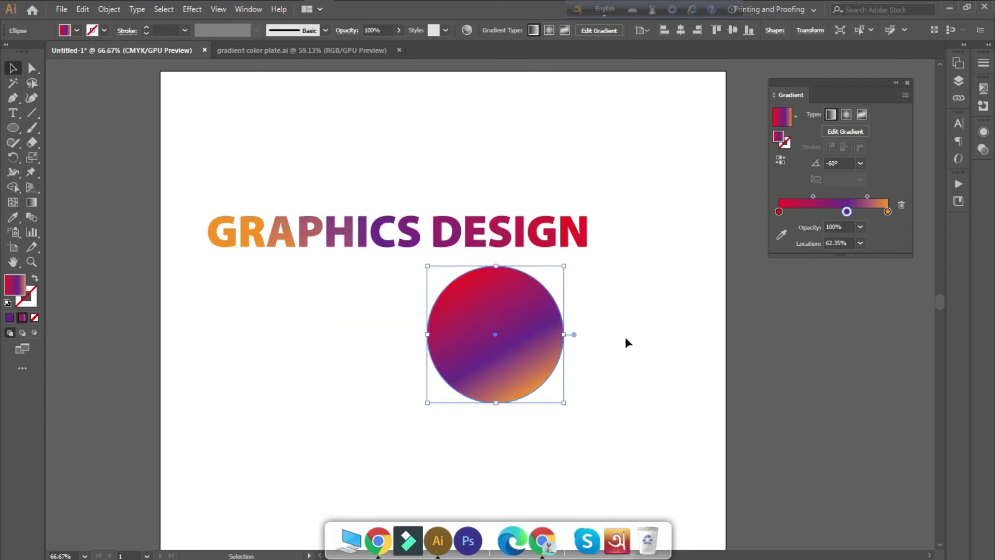
left_click(648, 331)
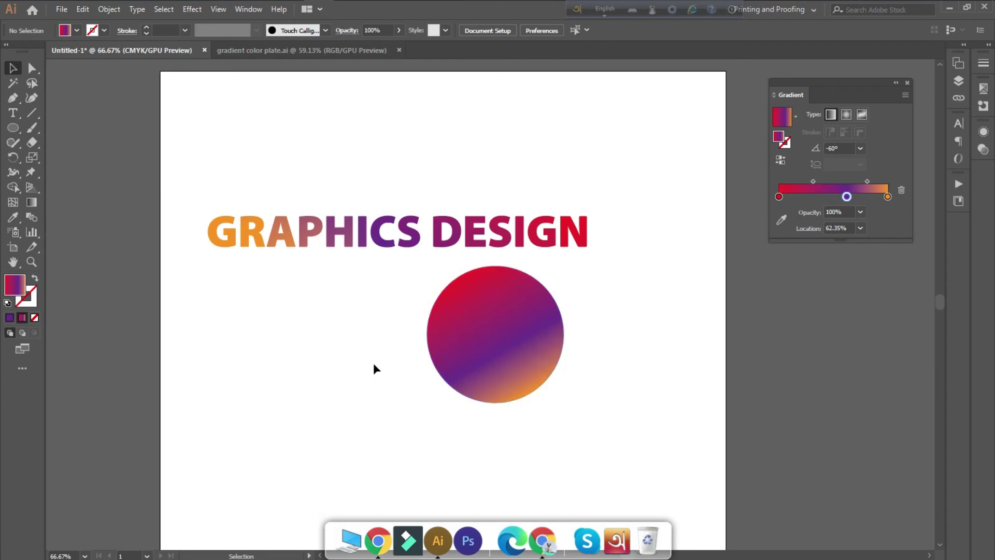
scroll(373, 363, "down", 1)
scroll(381, 356, "down", 1, "alt")
scroll(381, 354, "down", 1)
scroll(382, 353, "down", 1)
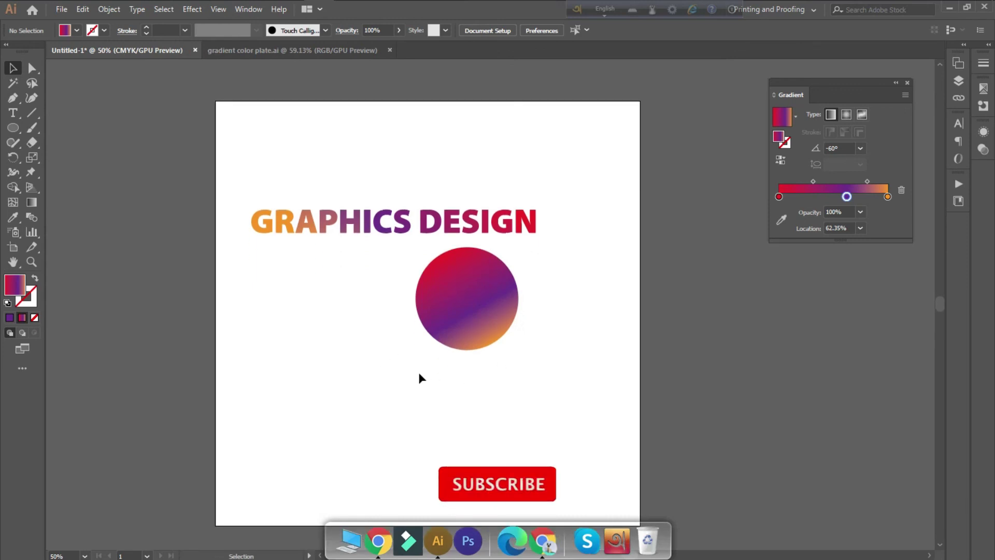
scroll(413, 359, "up", 1, "alt")
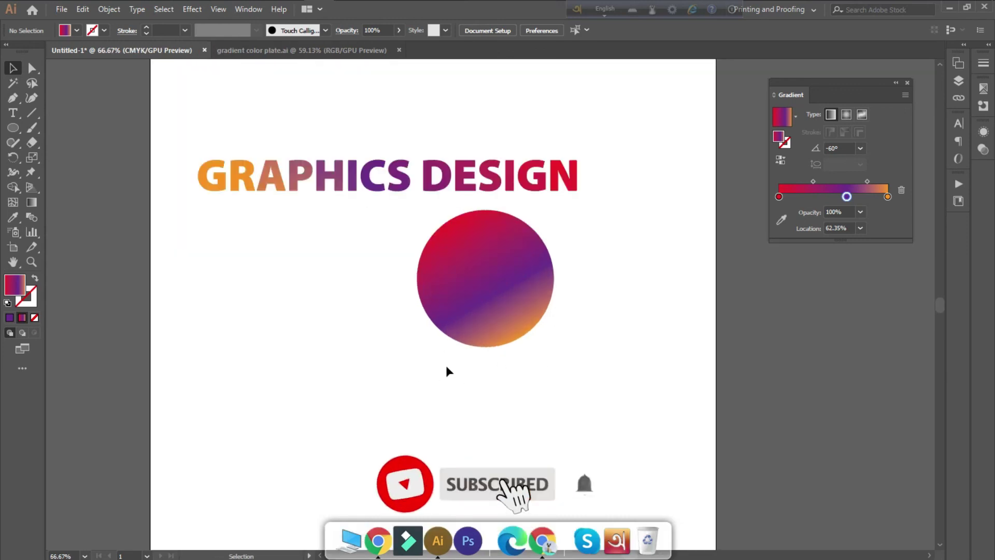